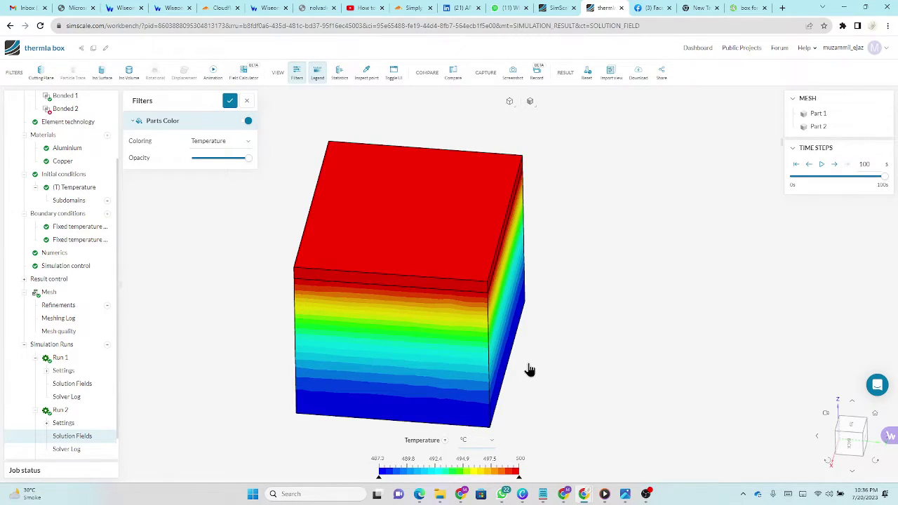
Switch to the SimScale Projects dashboard listing thermla box, conduction heater - Copy and FEA Analysis.
left_click(558, 8)
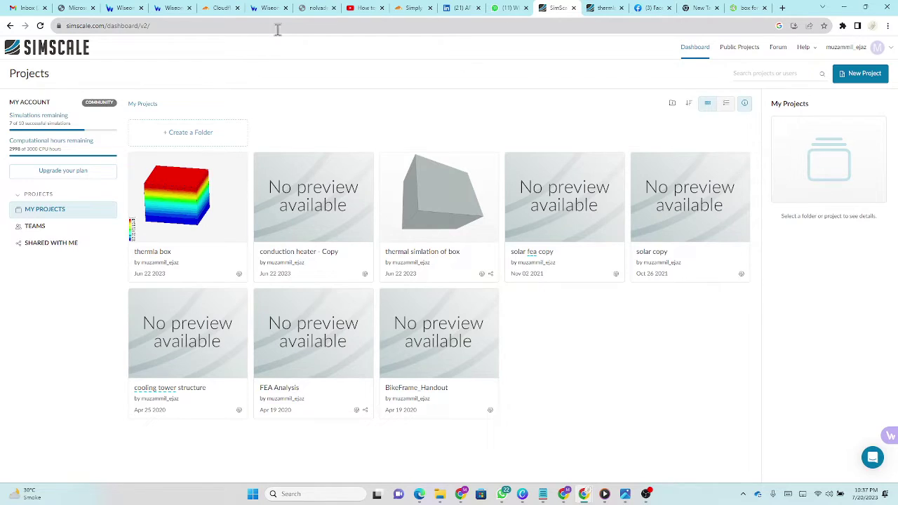
Go to the SimScale homepage and scroll through its content.
left_click(57, 51)
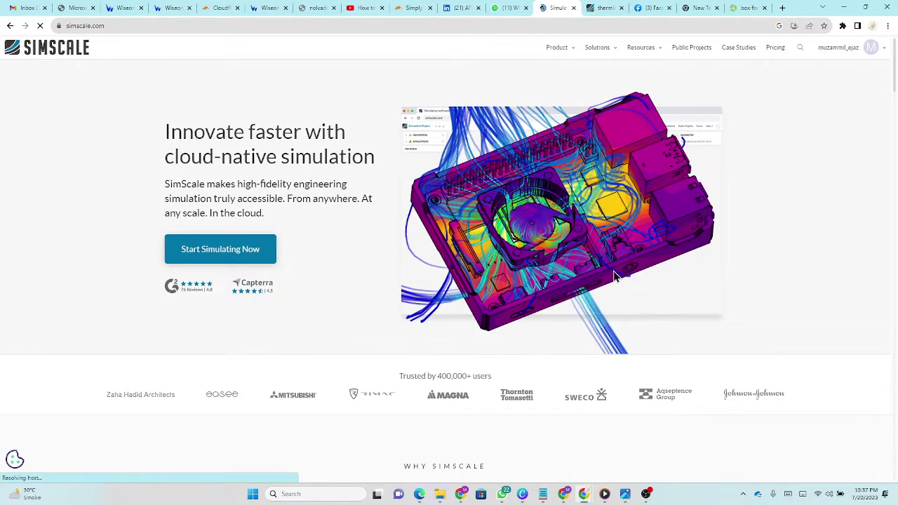
scroll(645, 249, "down", 1)
scroll(622, 270, "down", 8)
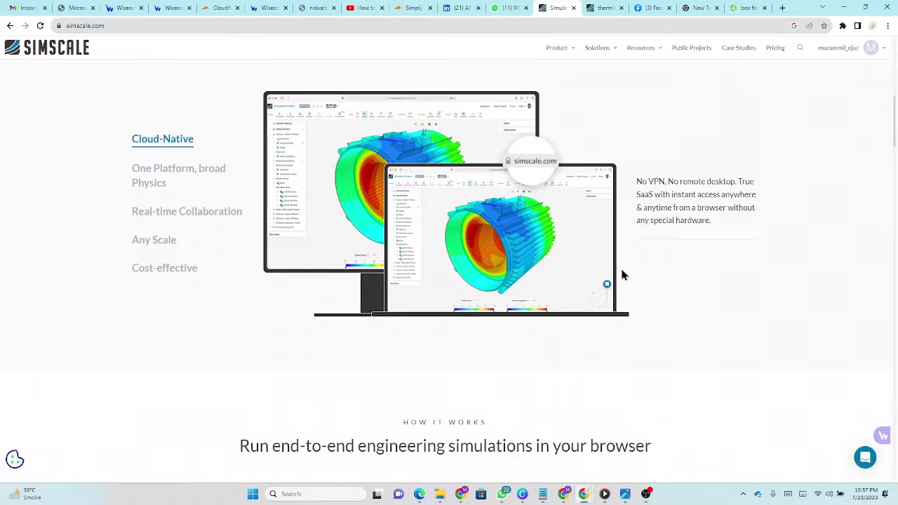
scroll(624, 274, "down", 6)
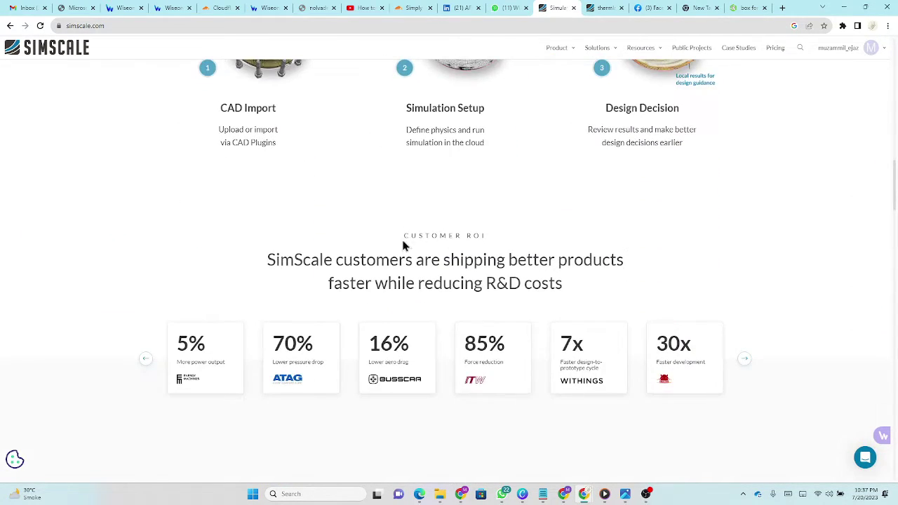
scroll(538, 360, "down", 8)
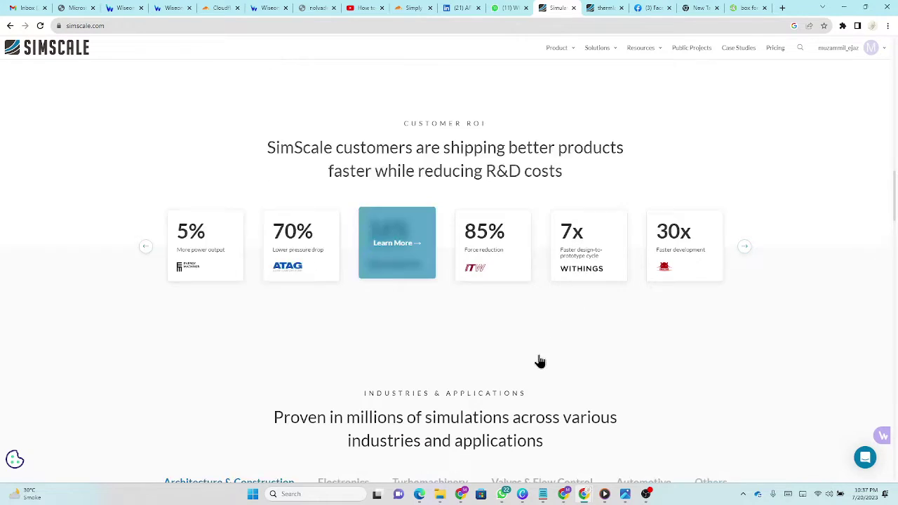
scroll(508, 344, "up", 3)
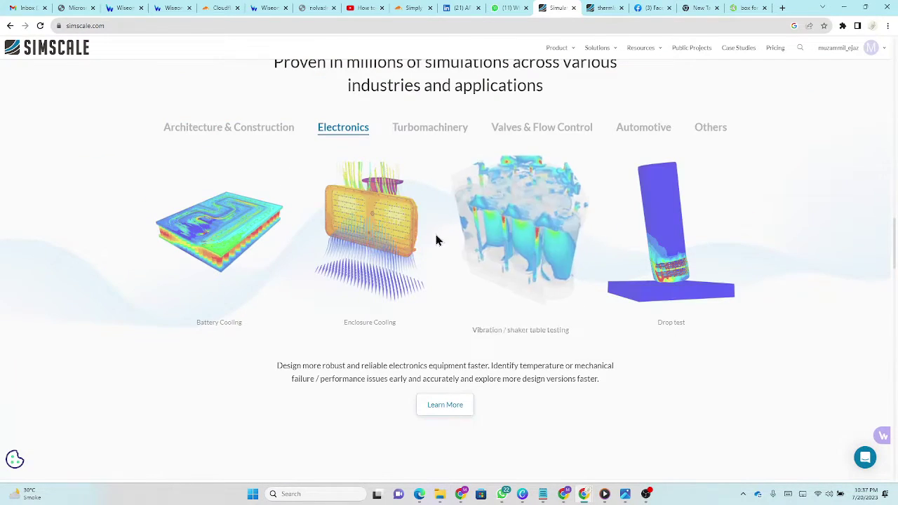
Browse the Architecture & Construction, Electronics and Valves & Flow Control examples, then go to Public Projects.
left_click(241, 128)
left_click(343, 132)
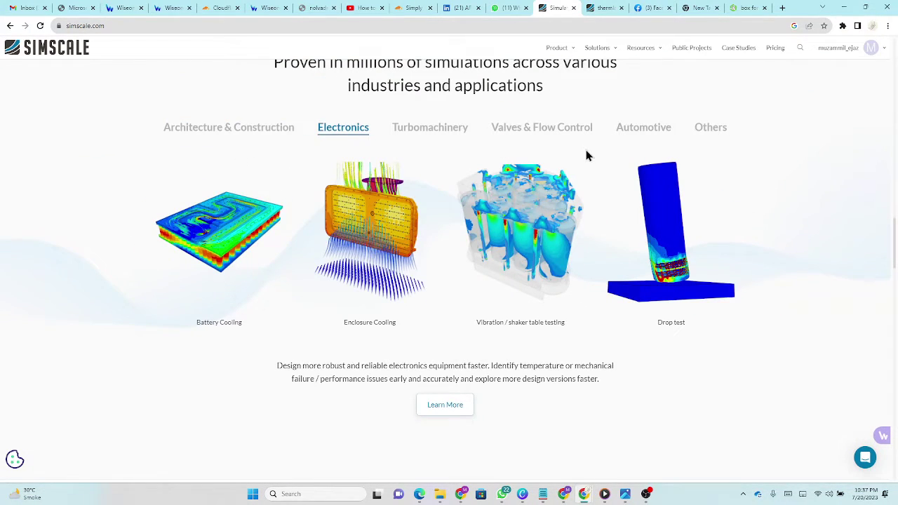
left_click(541, 128)
scroll(511, 219, "up", 2)
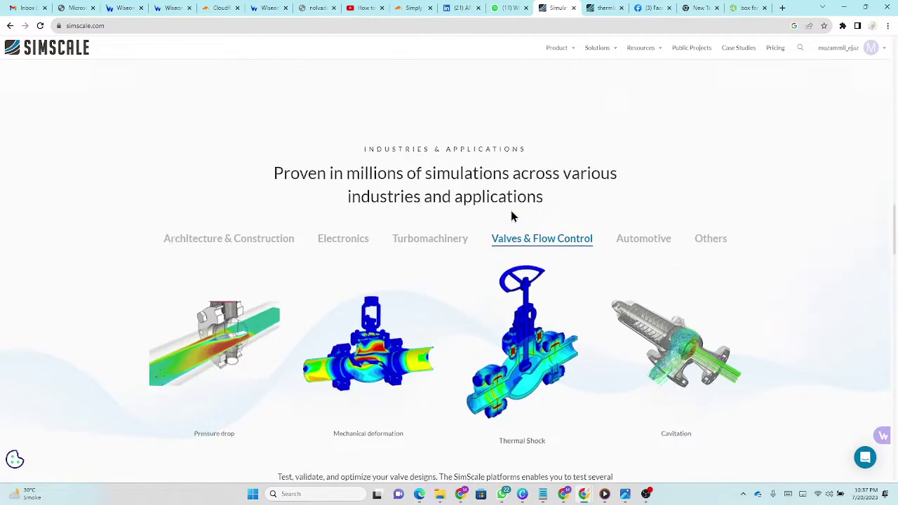
scroll(513, 208, "down", 6)
scroll(609, 140, "up", 1)
scroll(609, 134, "up", 4)
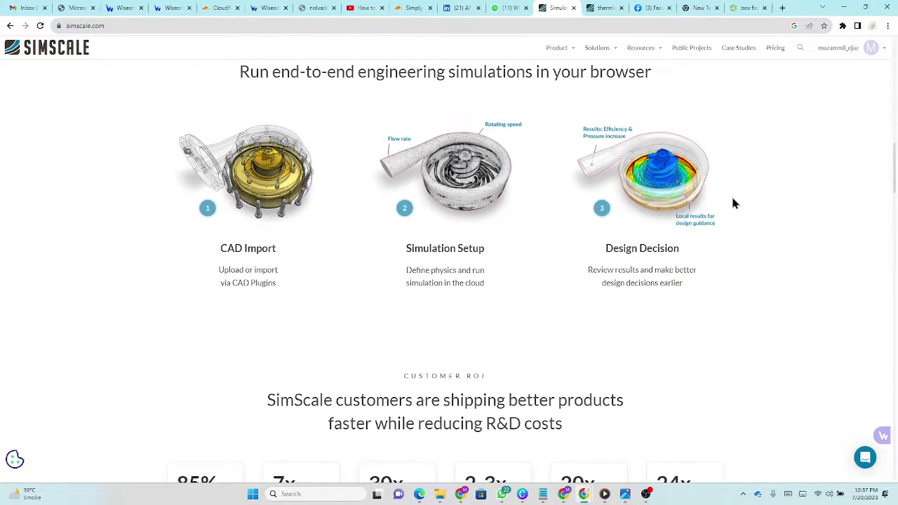
left_click(683, 51)
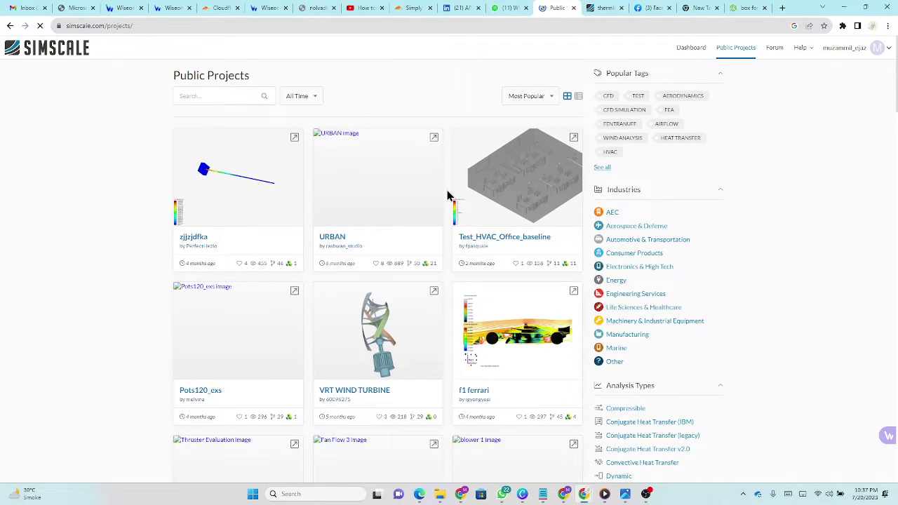
Scroll the Public Projects cards down to Thruster Evaluation, Fan Flow 3, blower 1 and Tesla turbine.
scroll(457, 260, "down", 3)
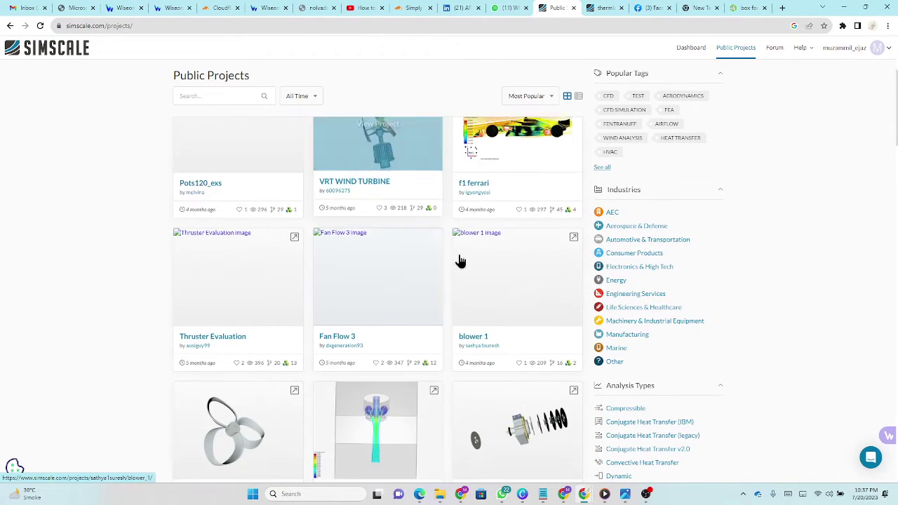
scroll(479, 255, "down", 2)
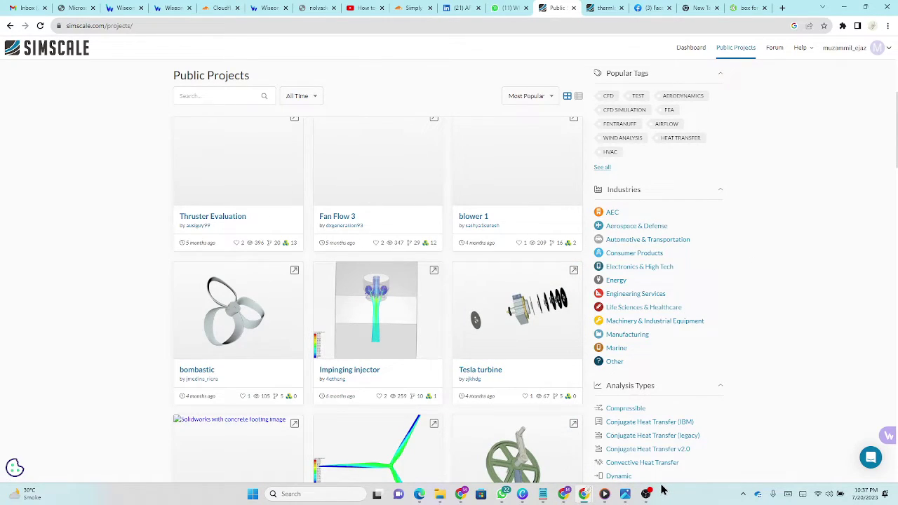
View the FEA Result 2.png stress image, then the rooftop solar-panel photo, in Photos.
mouse_move(625, 494)
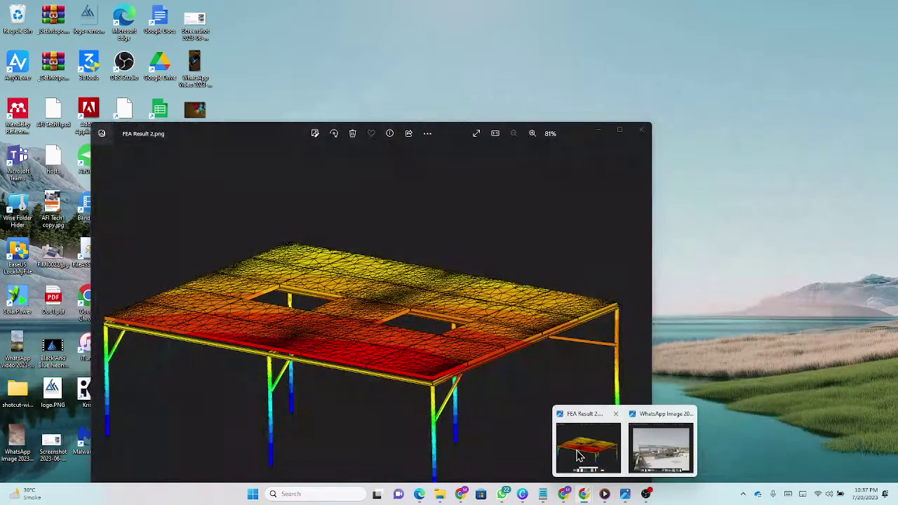
left_click(580, 454)
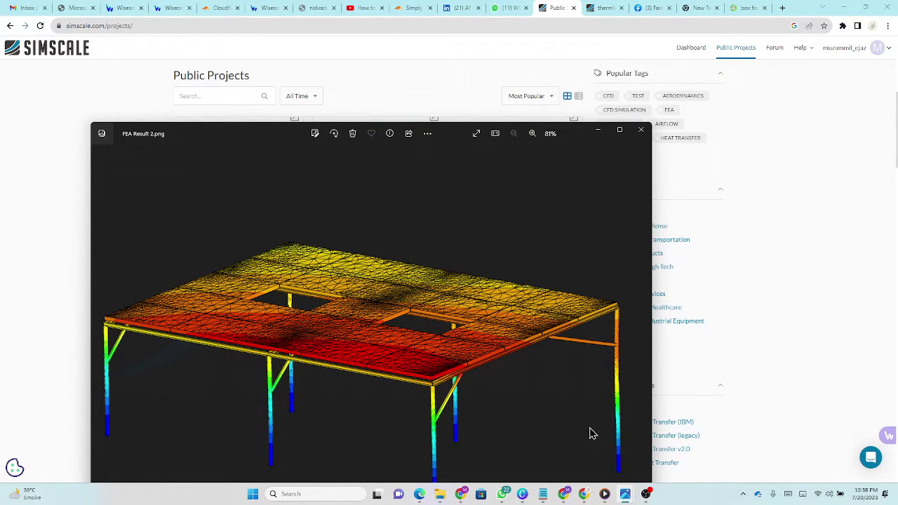
mouse_move(618, 494)
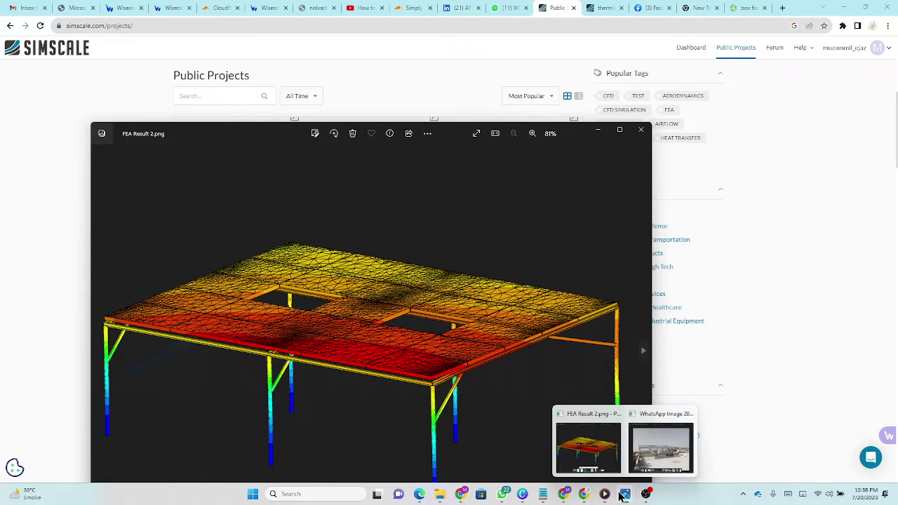
left_click(661, 450)
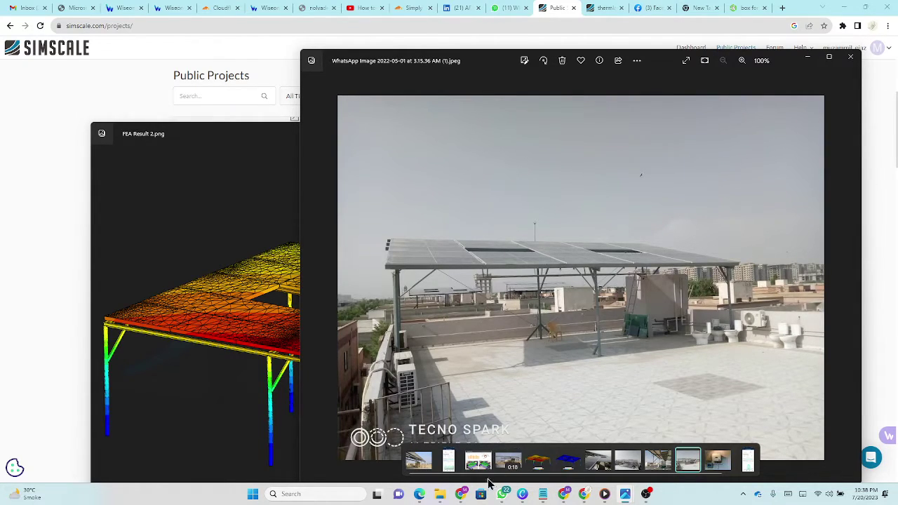
left_click(440, 494)
left_click(440, 495)
Review the Model #2 and Model #3 chair analyses in the Final Design Report PDF, then return to SimScale.
left_click(419, 494)
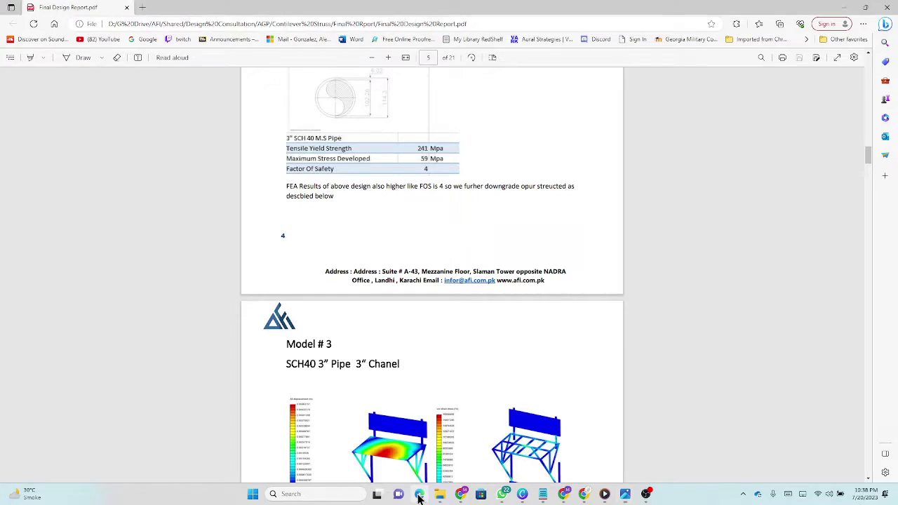
scroll(460, 398, "down", 1)
scroll(506, 362, "down", 5)
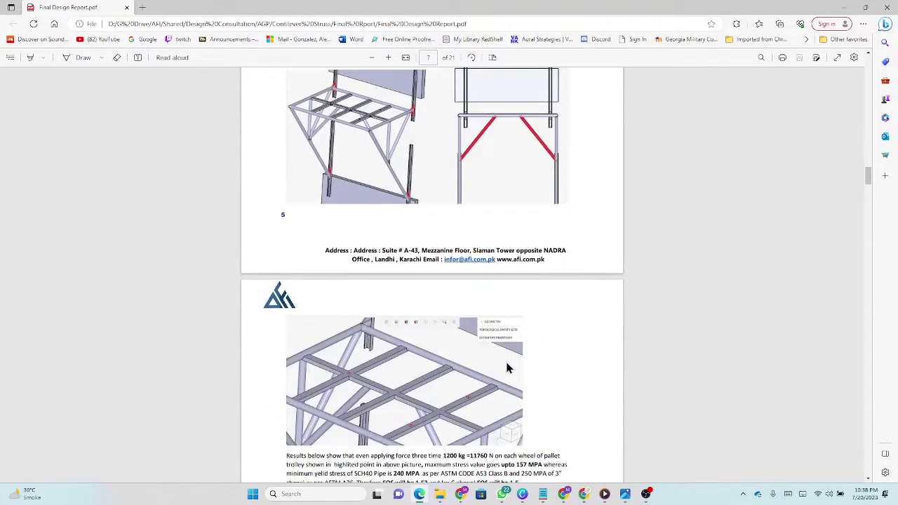
scroll(506, 362, "up", 4)
scroll(459, 338, "up", 3, "ctrl")
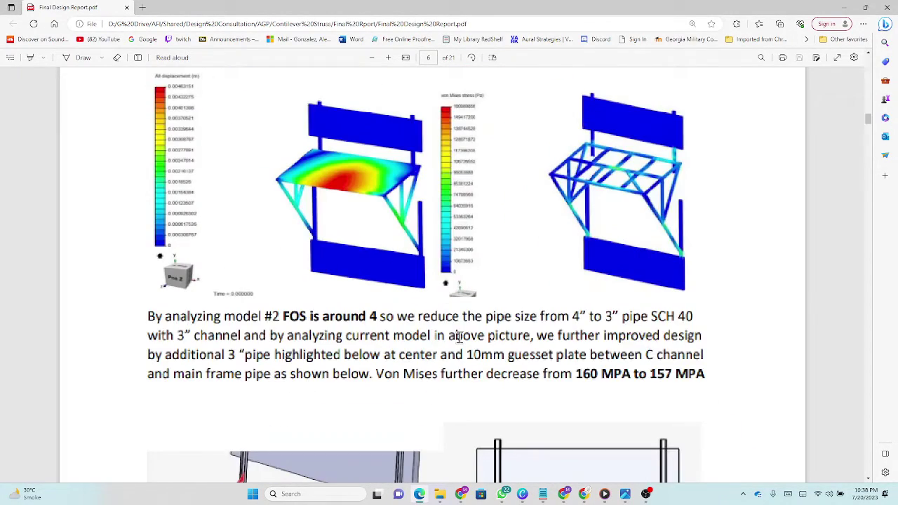
scroll(373, 376, "up", 6)
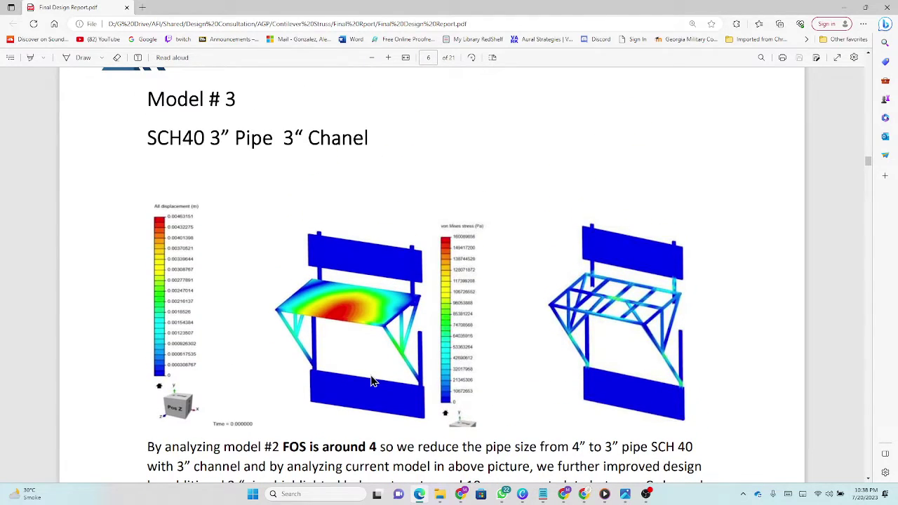
scroll(373, 381, "up", 8)
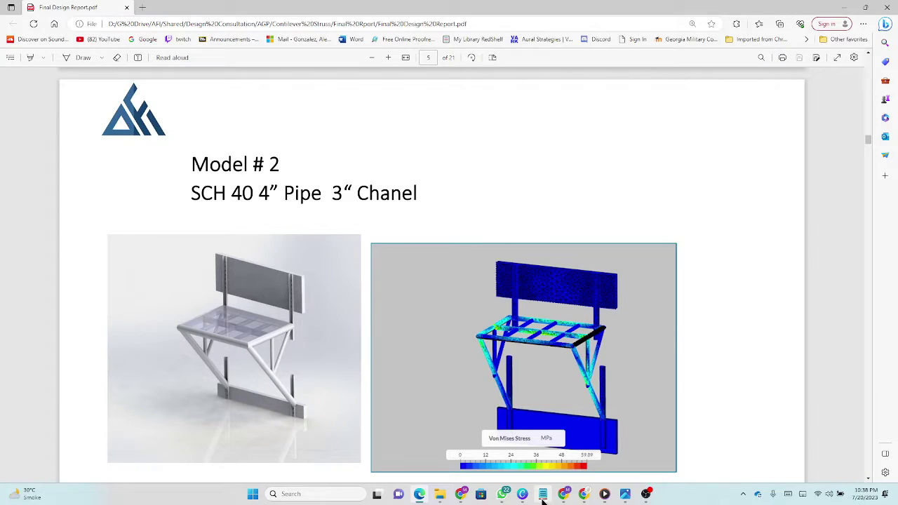
left_click(568, 497)
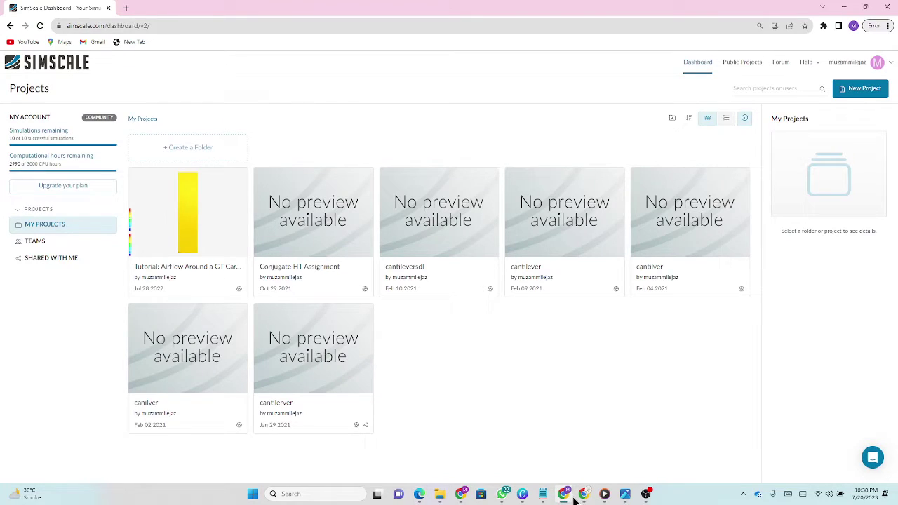
mouse_move(574, 499)
left_click(640, 461)
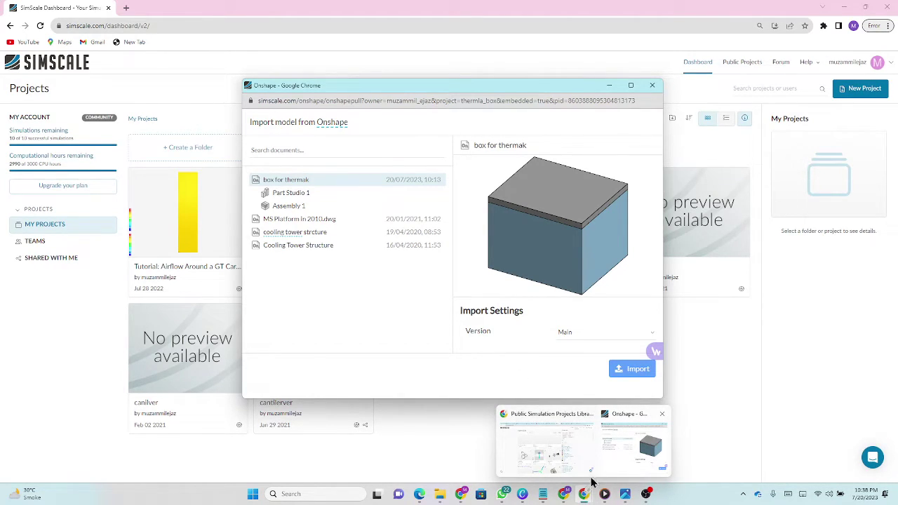
left_click(652, 85)
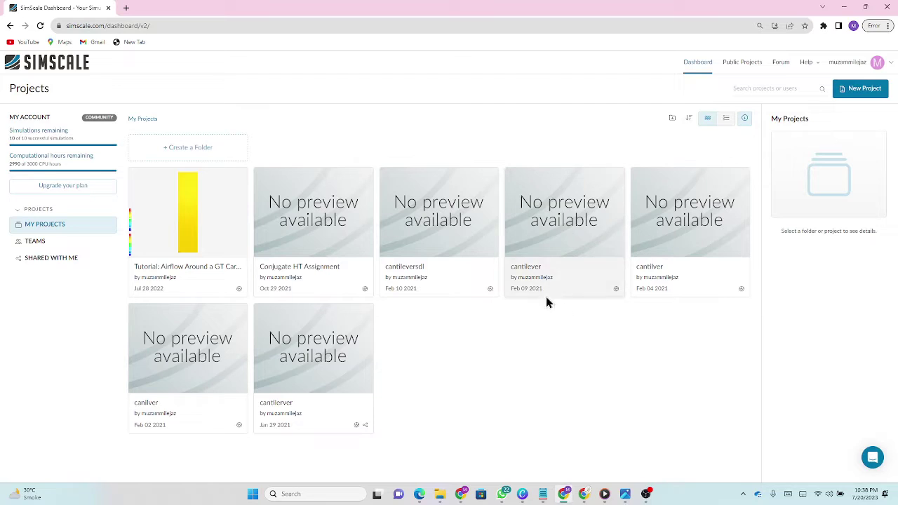
Back in the thermla box project, select the Part Studio 1 geometry and start a new geometry import.
left_click(584, 494)
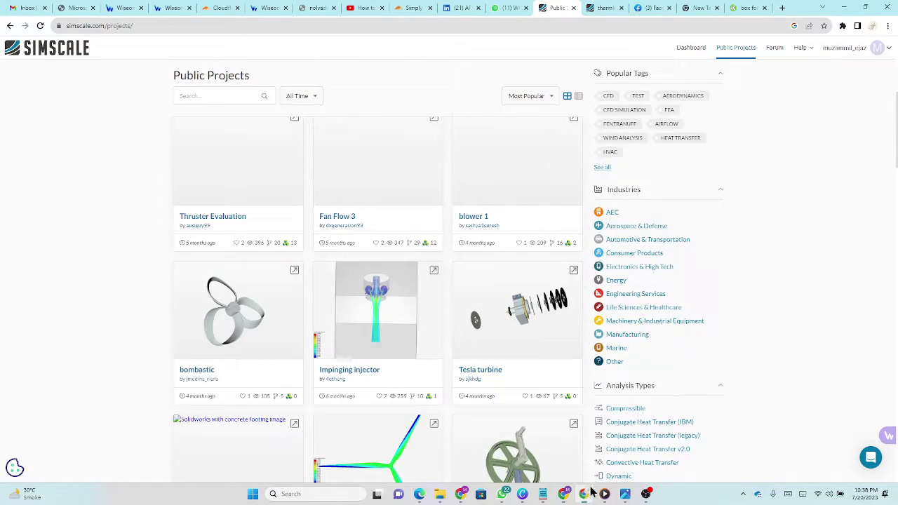
left_click(598, 8)
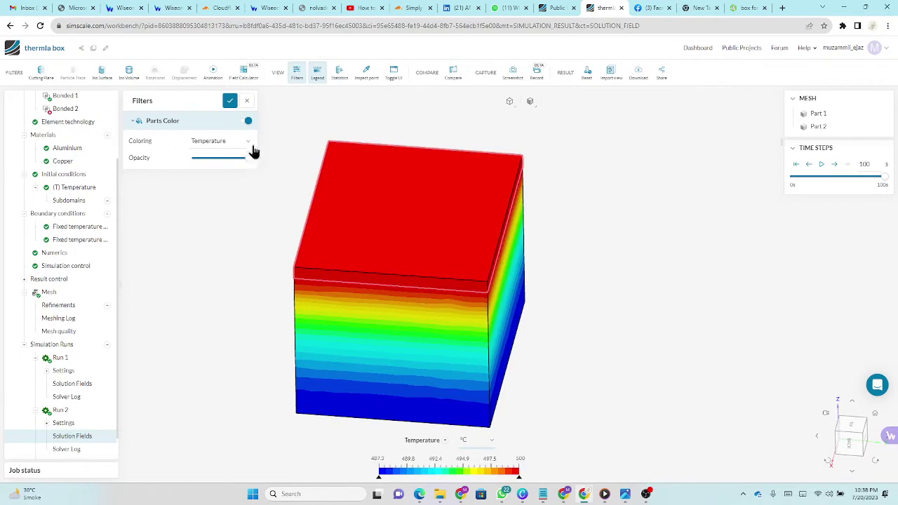
scroll(94, 127, "up", 3)
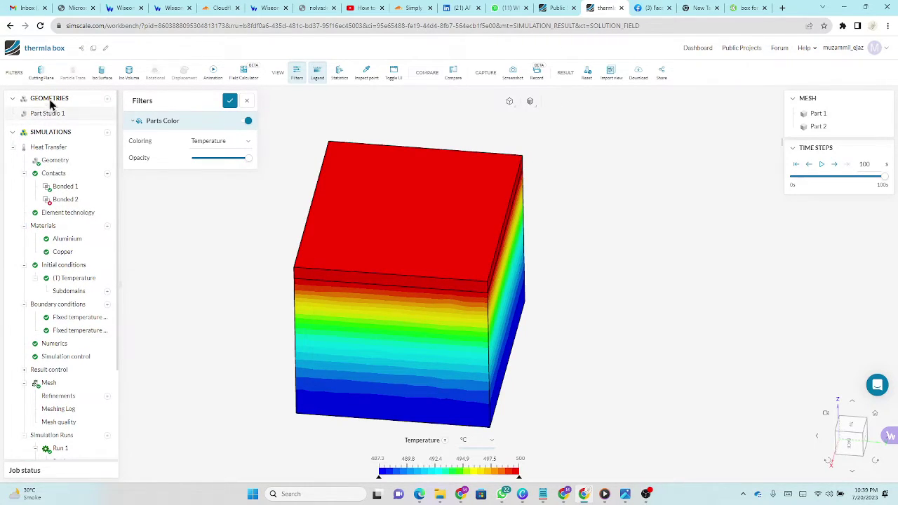
left_click(95, 103)
left_click(89, 103)
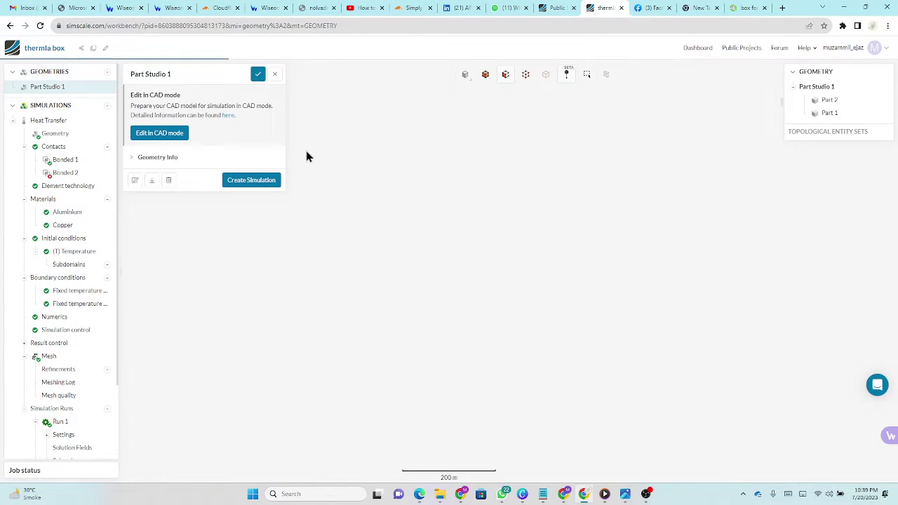
left_click(108, 72)
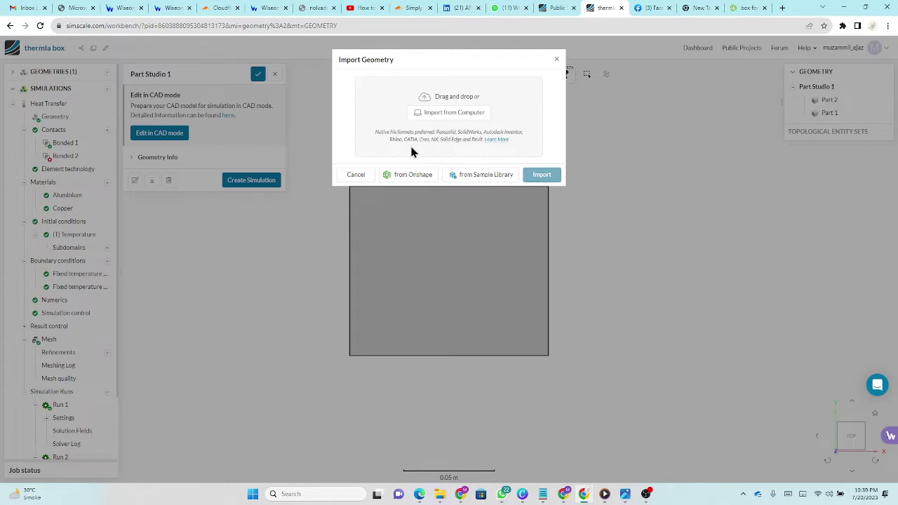
Cancel the computer file picker and move to the Onshape 'box for thermak' document.
left_click_drag(404, 140, 445, 150)
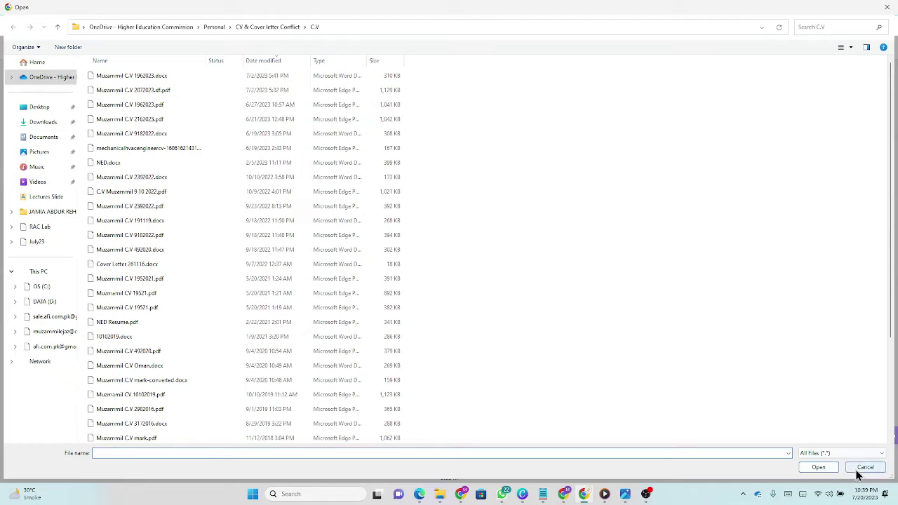
left_click(861, 468)
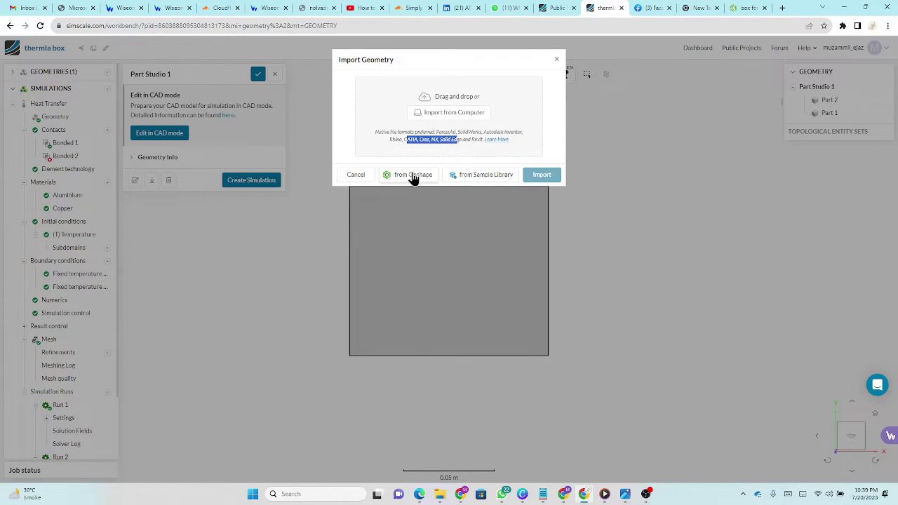
left_click(745, 8)
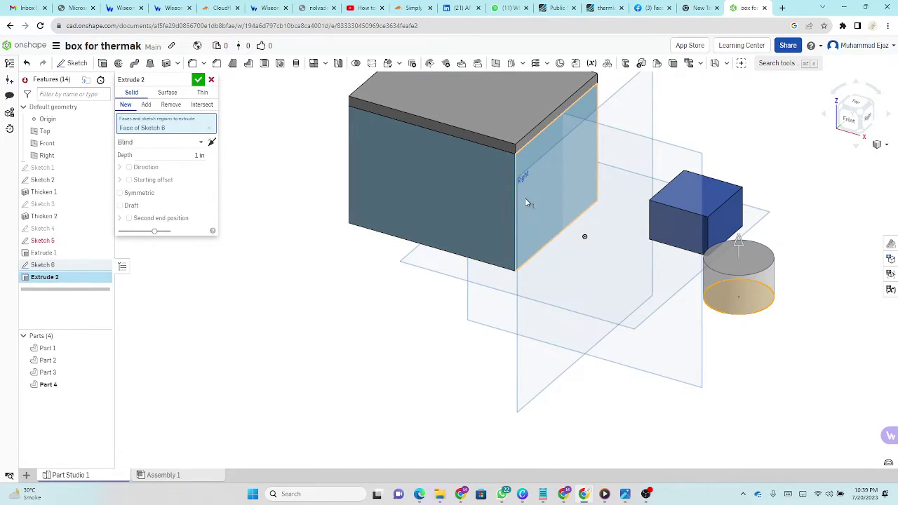
Draw a corner rectangle as Sketch 7 on the Top plane and start extruding it.
left_click(75, 65)
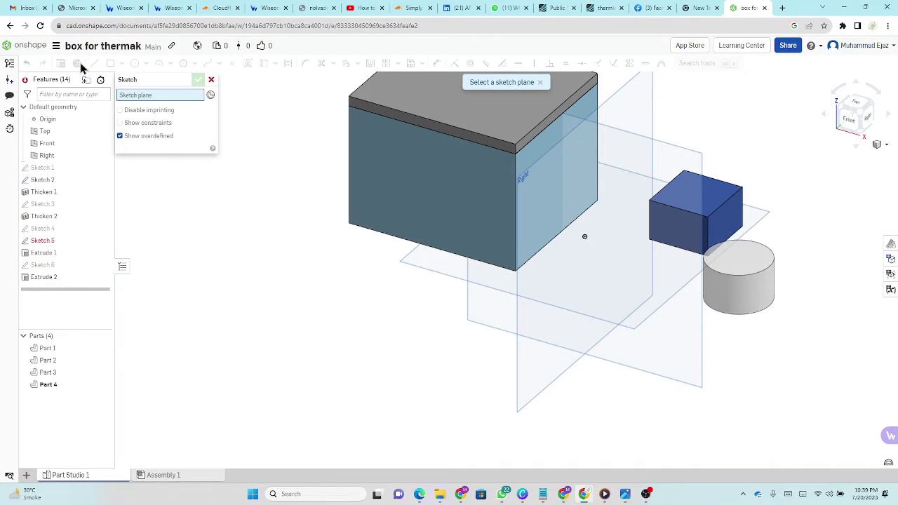
left_click(580, 309)
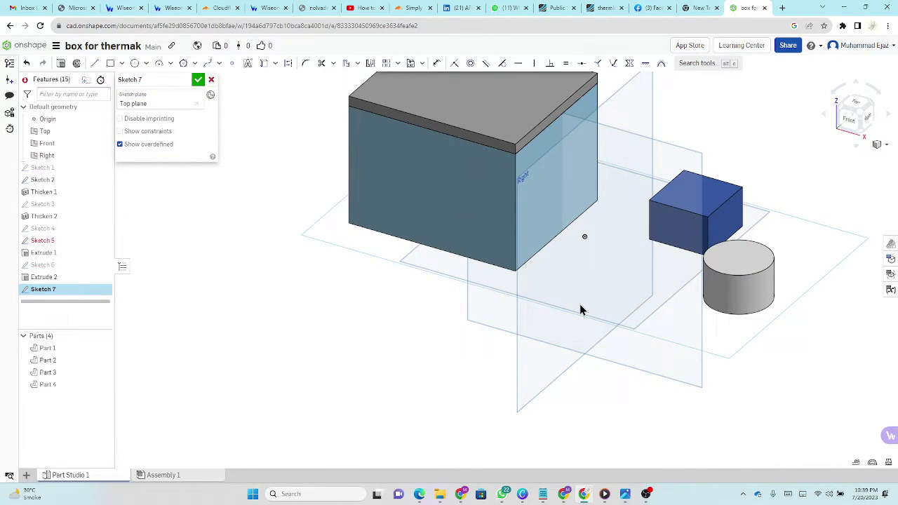
left_click(110, 63)
left_click(580, 270)
left_click(633, 304)
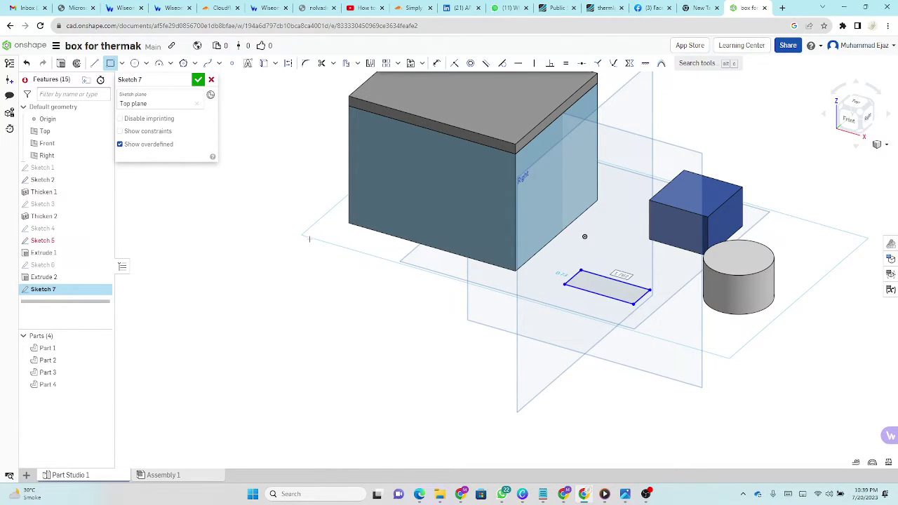
left_click(198, 79)
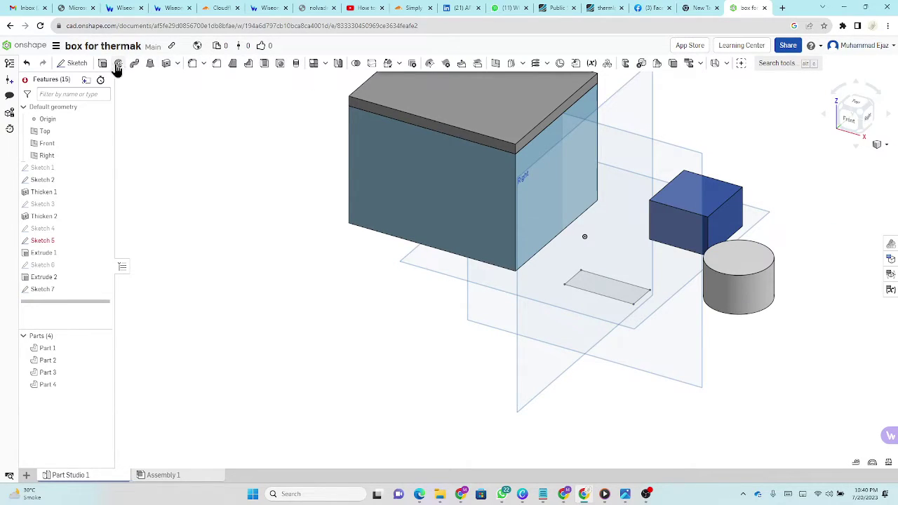
left_click(102, 64)
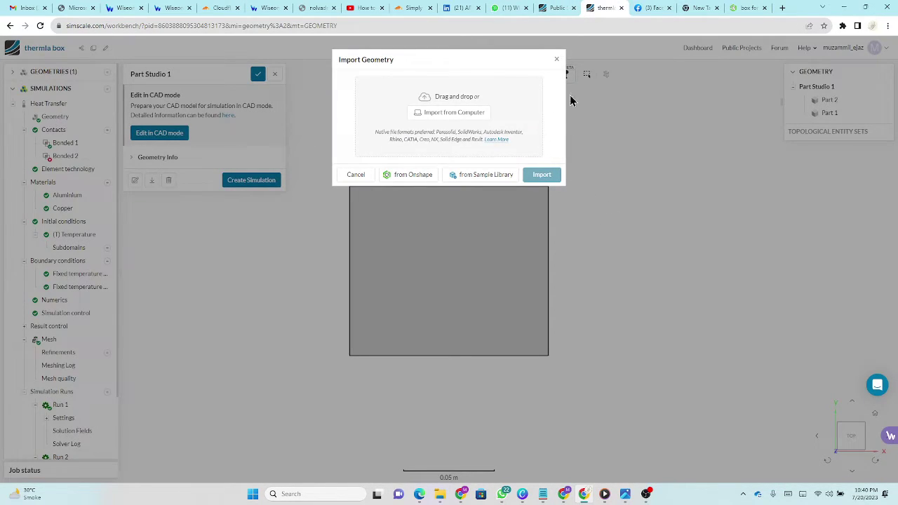
Preview the 'box for thermak' document in the Onshape import window, then close it without importing.
left_click(412, 175)
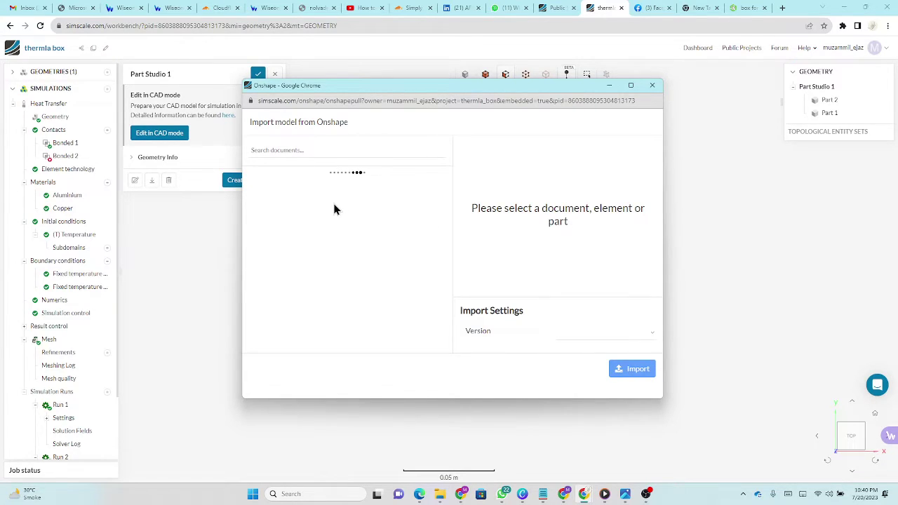
left_click(284, 180)
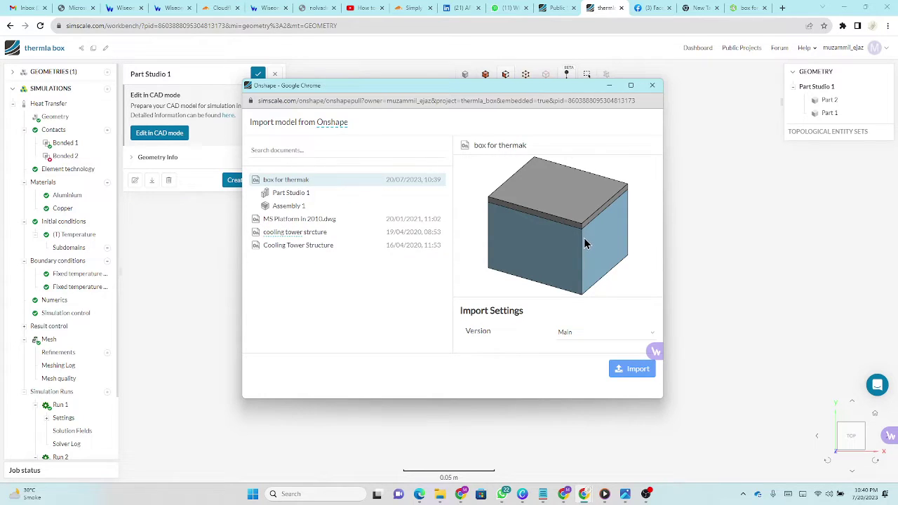
left_click(652, 85)
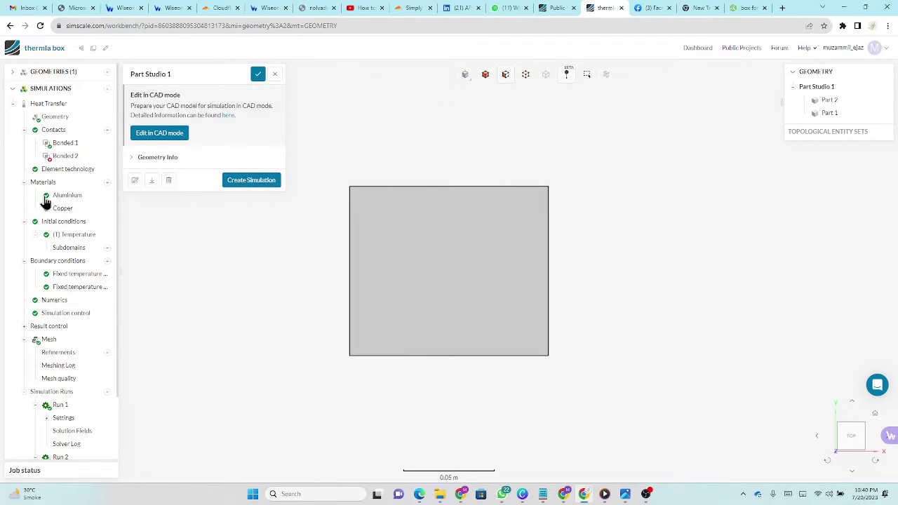
Open the Contacts settings with Bonded 1 and Bonded 2, and orbit the box to a tilted view.
left_click(66, 133)
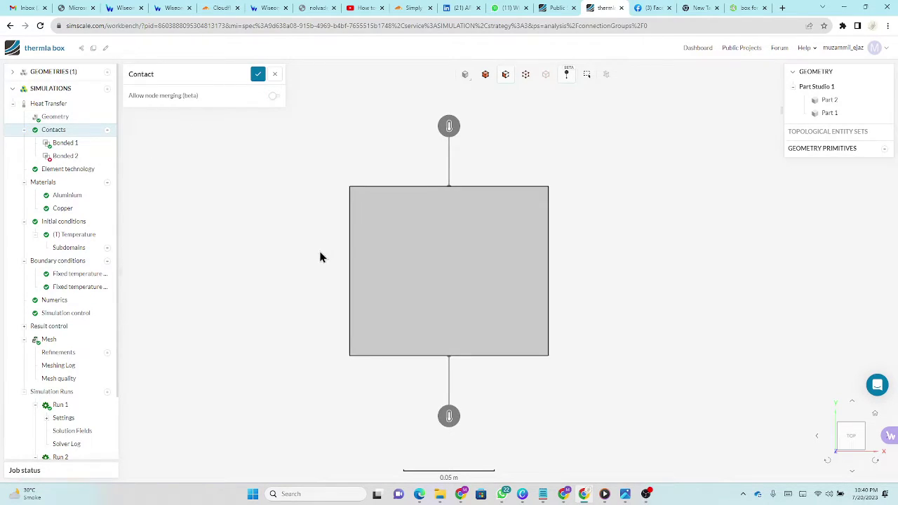
left_click_drag(320, 257, 486, 216)
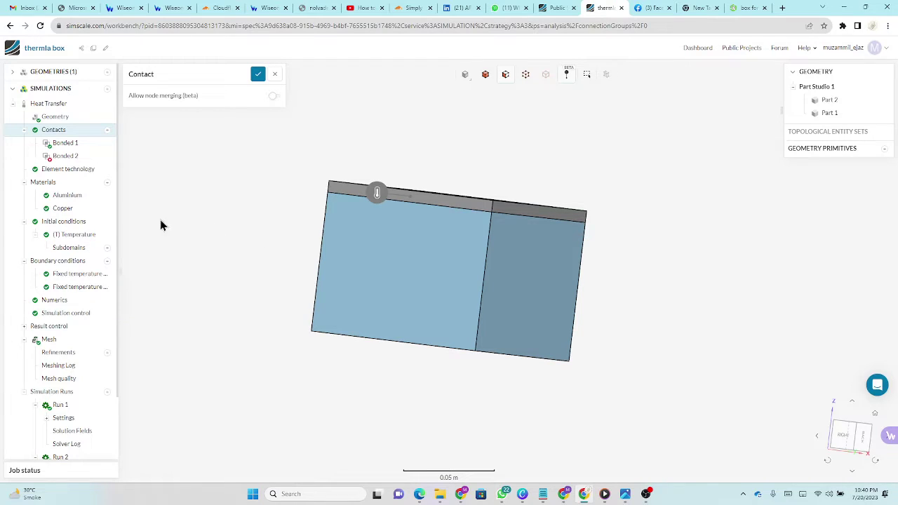
Start a new simulation and preview the Incompressible, Incompressible (LBM) and Subsonic flow types.
left_click(107, 89)
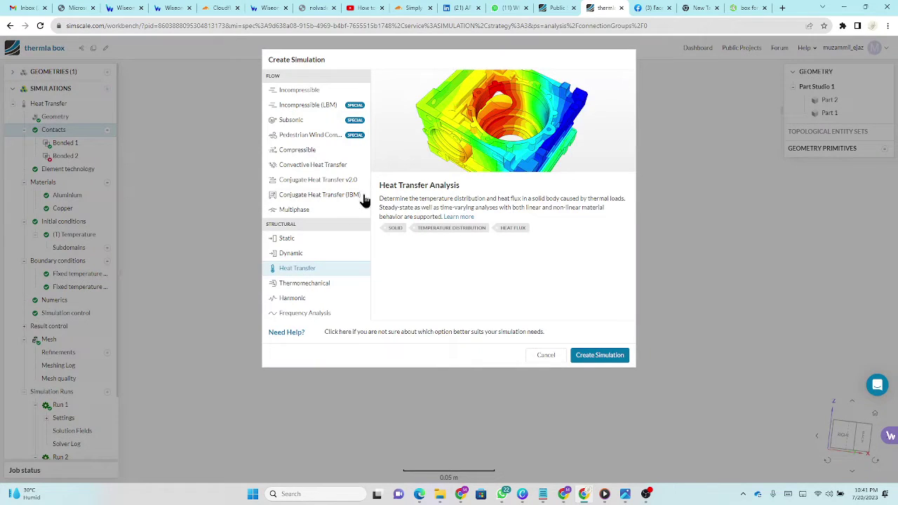
left_click(317, 91)
left_click(323, 104)
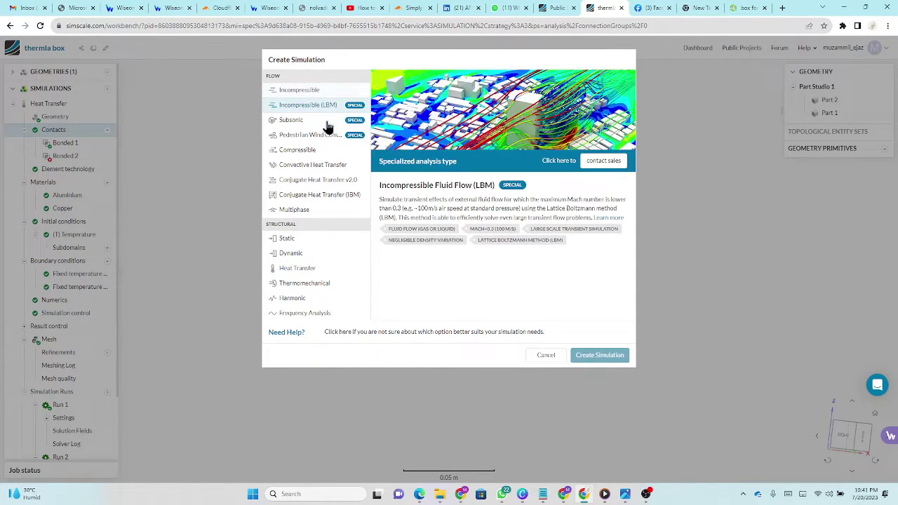
left_click(310, 124)
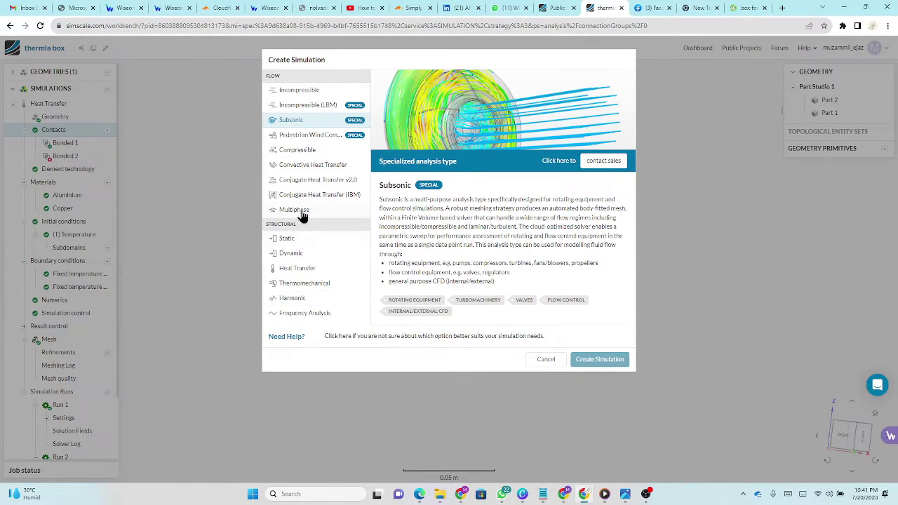
Preview the Static, Dynamic, Heat Transfer, Thermomechanical, Harmonic and Frequency Analysis types, then cancel.
left_click(291, 240)
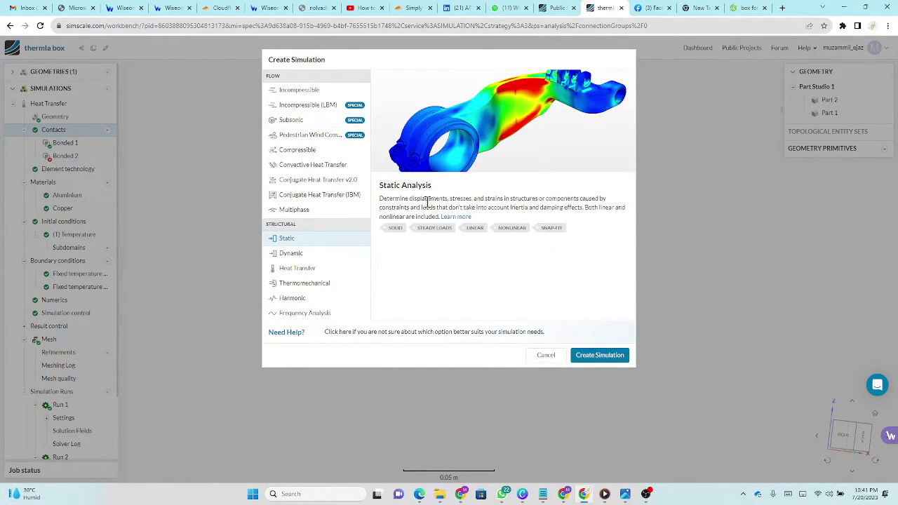
left_click(297, 254)
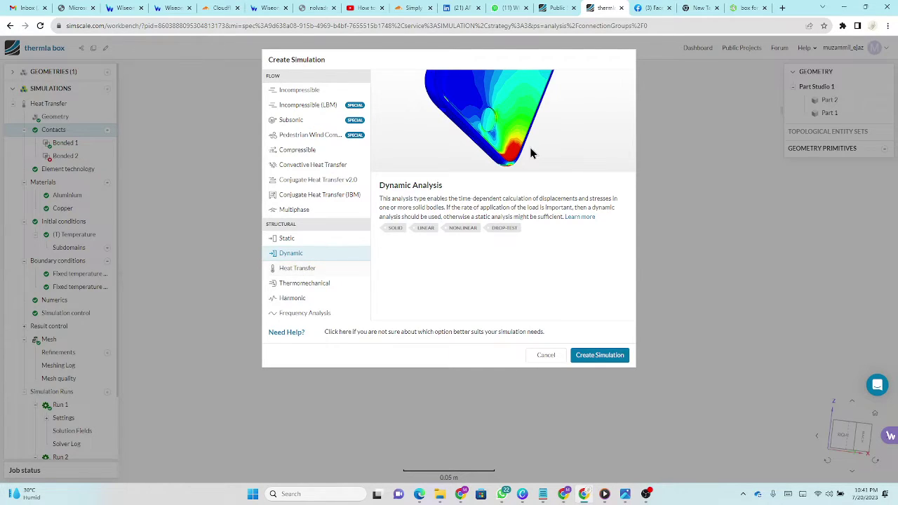
left_click(302, 271)
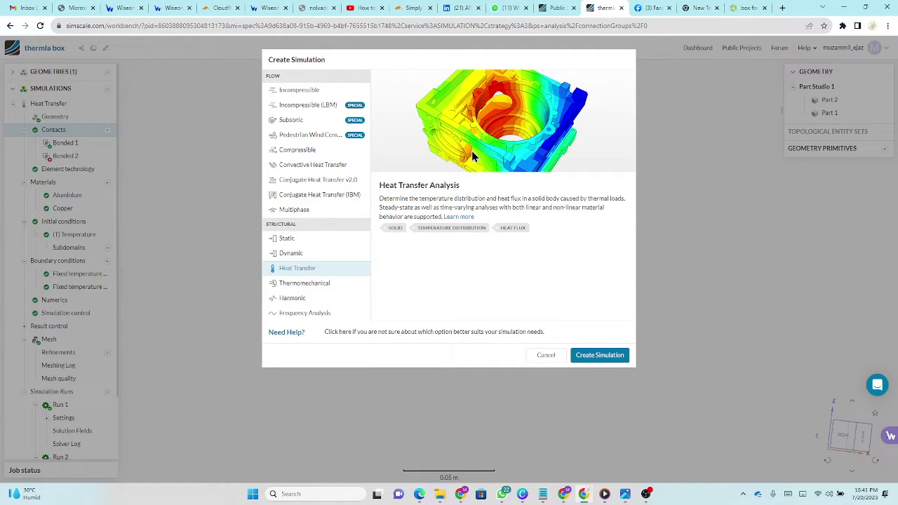
left_click(327, 284)
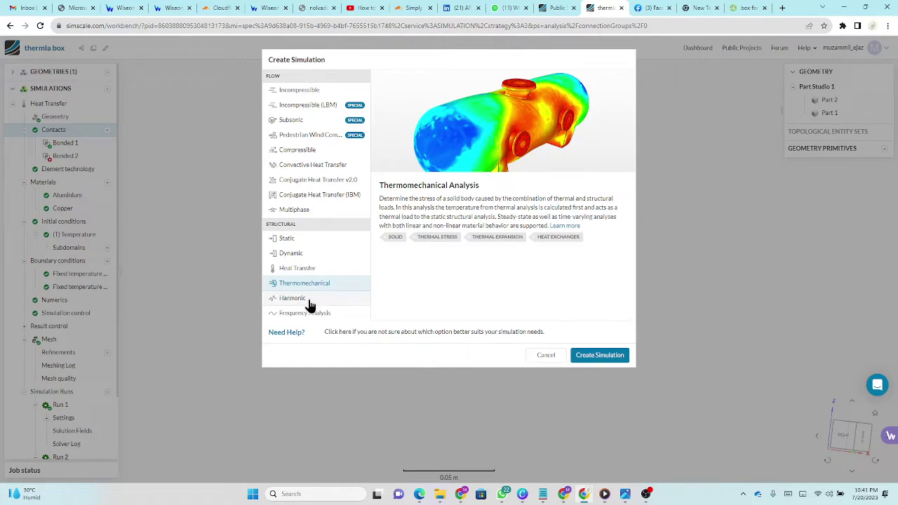
left_click(310, 301)
left_click(299, 314)
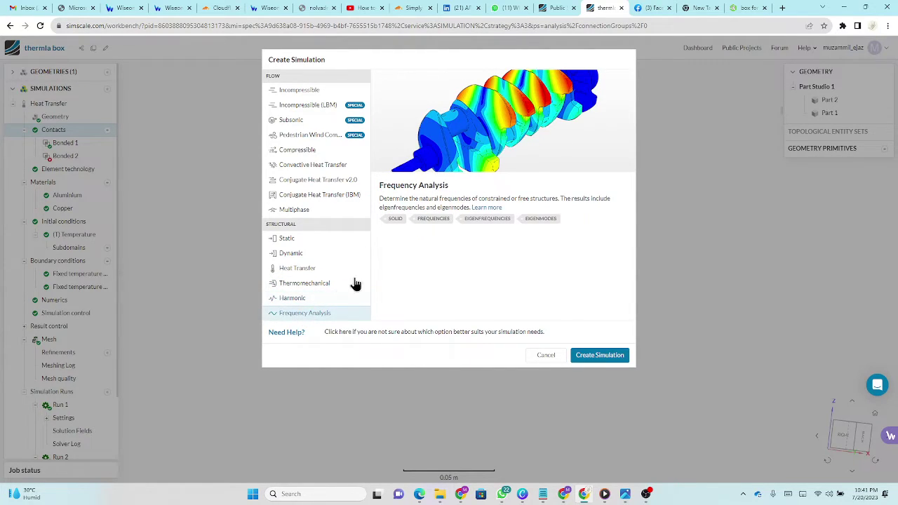
left_click(547, 355)
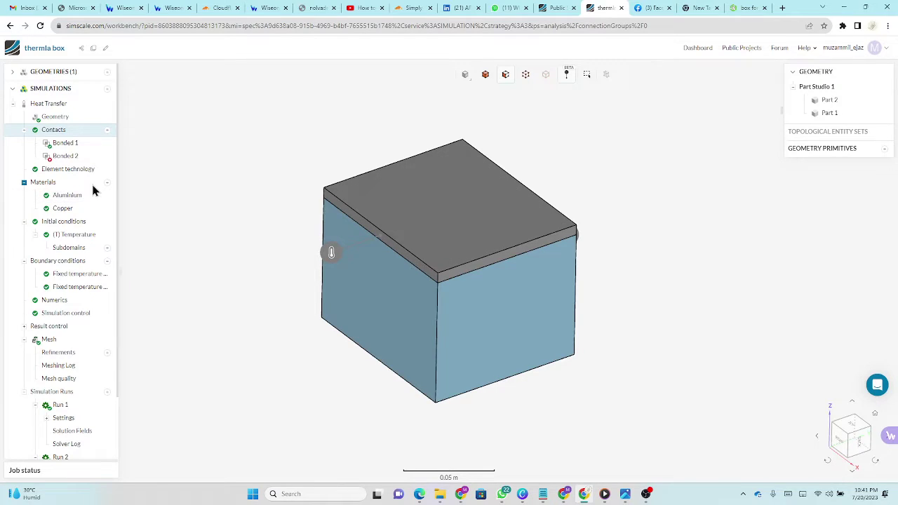
Browse the material library, view Cork's properties, and close it without adding anything.
left_click(106, 183)
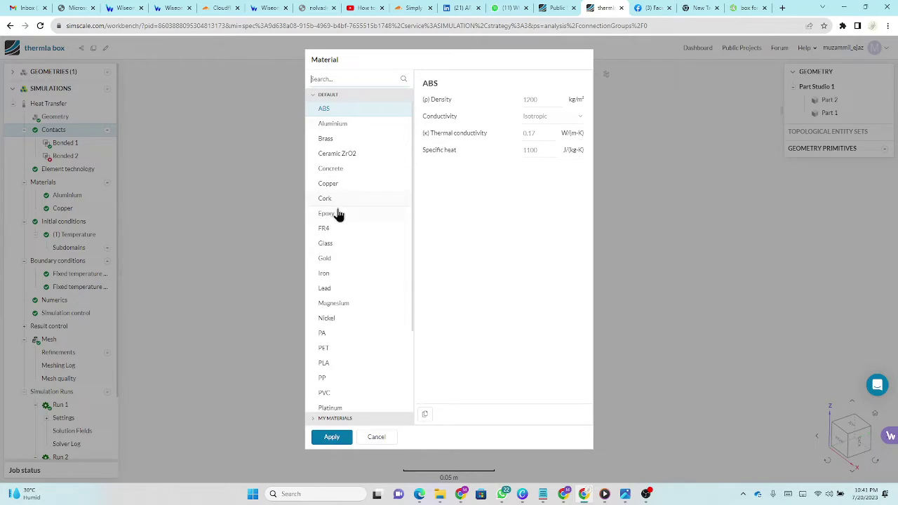
scroll(348, 238, "down", 2)
scroll(354, 253, "down", 1)
scroll(338, 295, "up", 3)
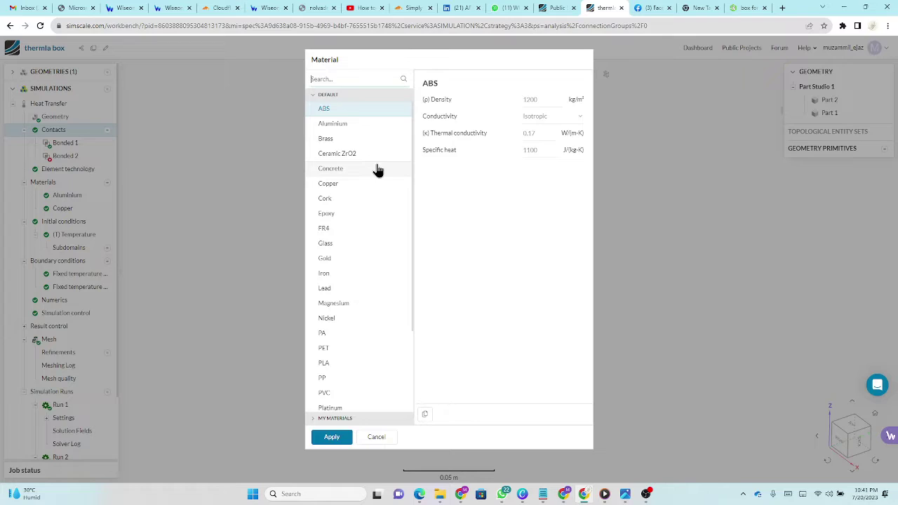
left_click(335, 201)
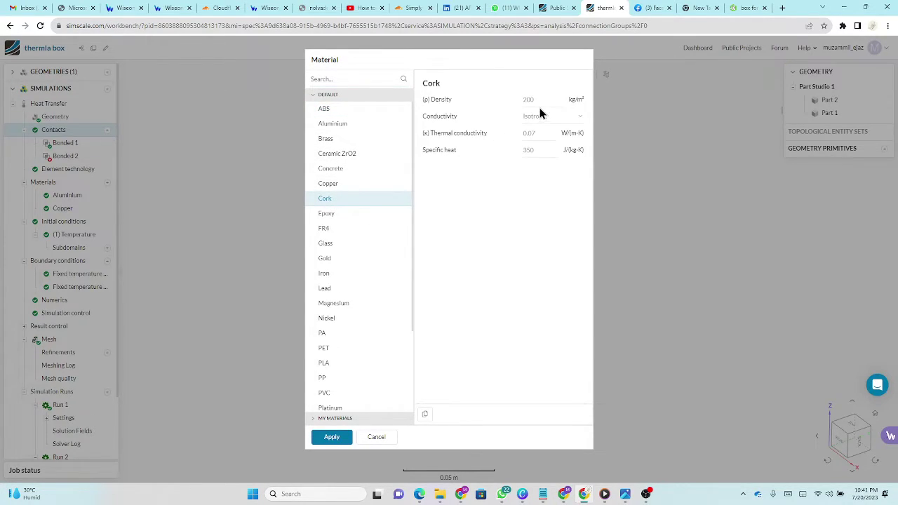
left_click(377, 436)
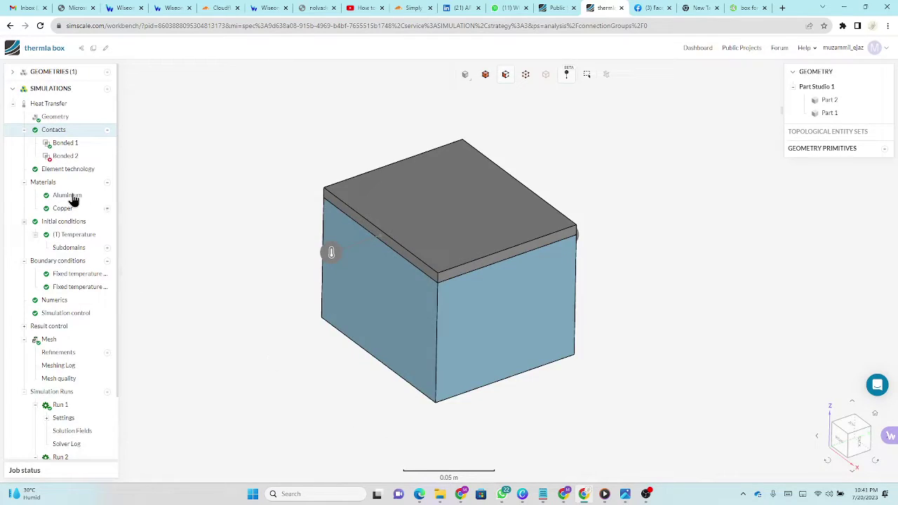
Swap Aluminium's assignment between Part 1 and Part 2, then discard the edits and open Copper.
left_click(67, 196)
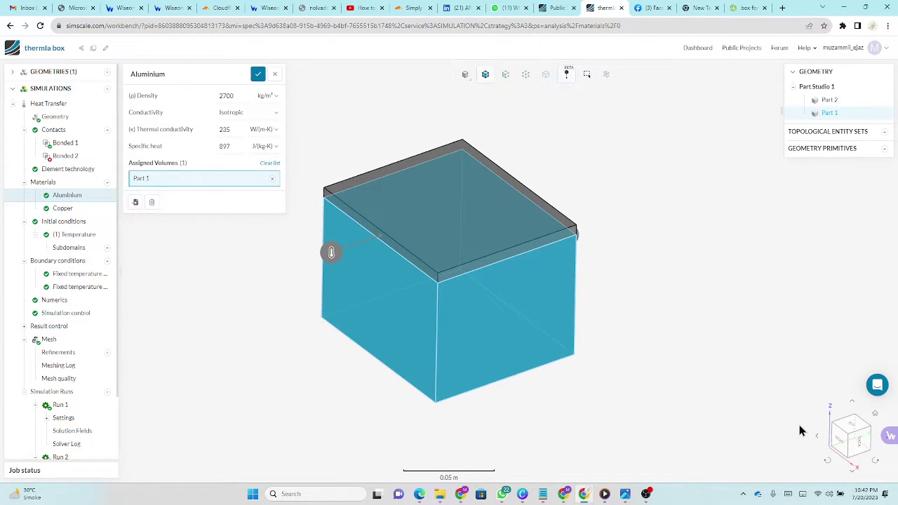
left_click(272, 179)
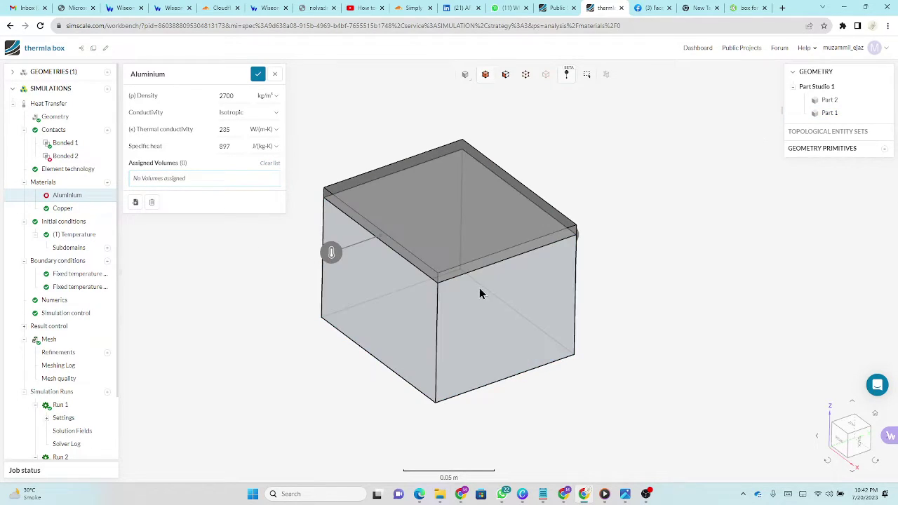
left_click(830, 101)
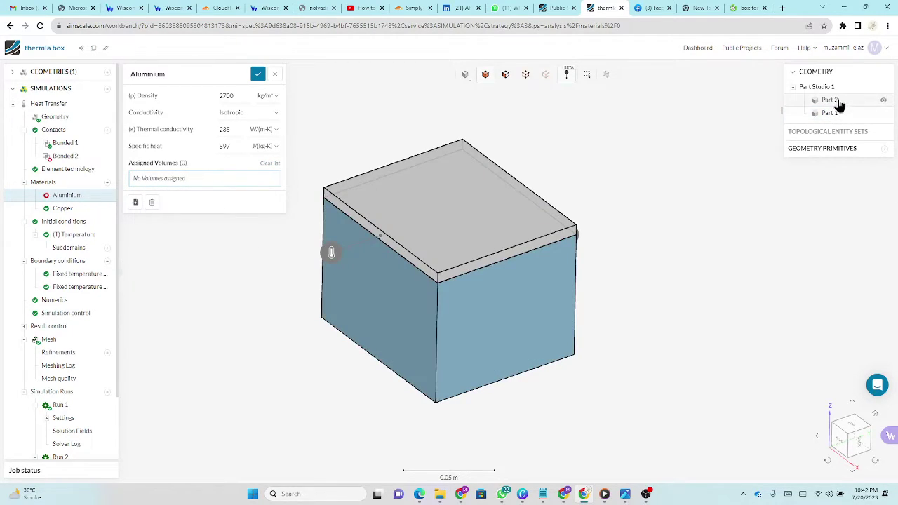
left_click(215, 184)
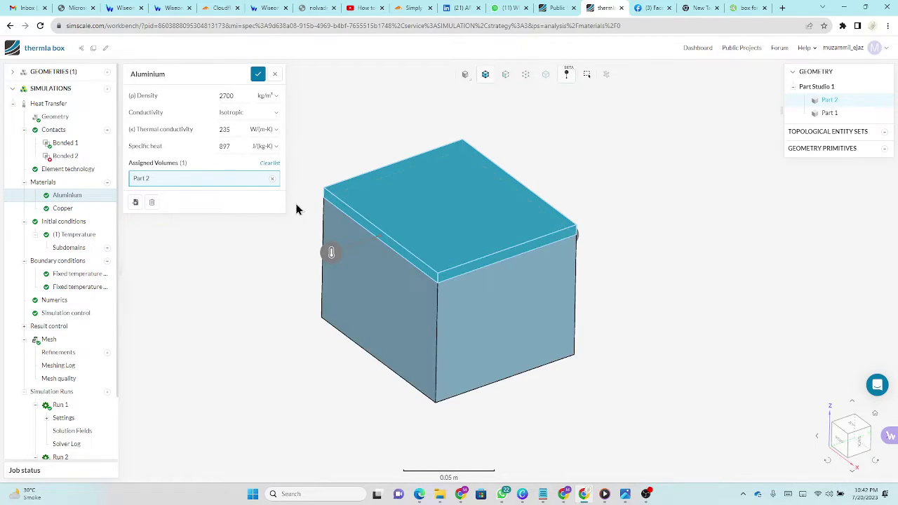
left_click(272, 178)
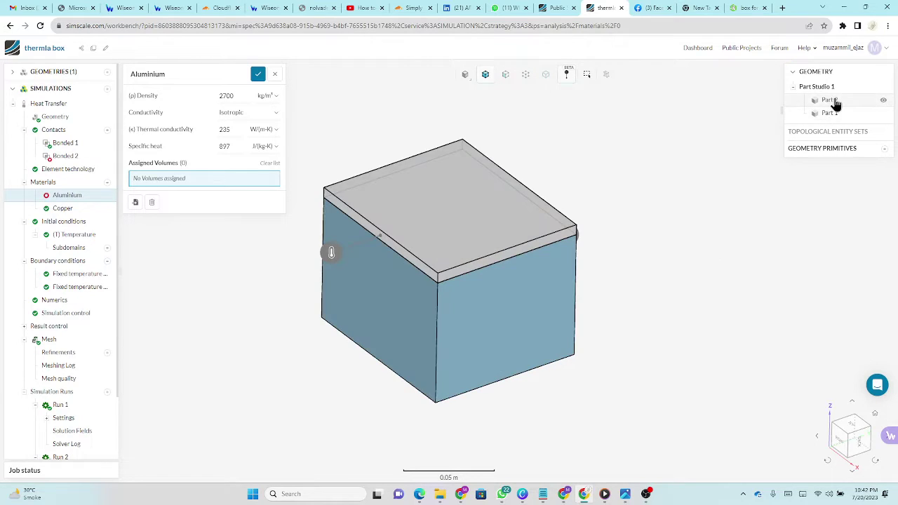
left_click(421, 344)
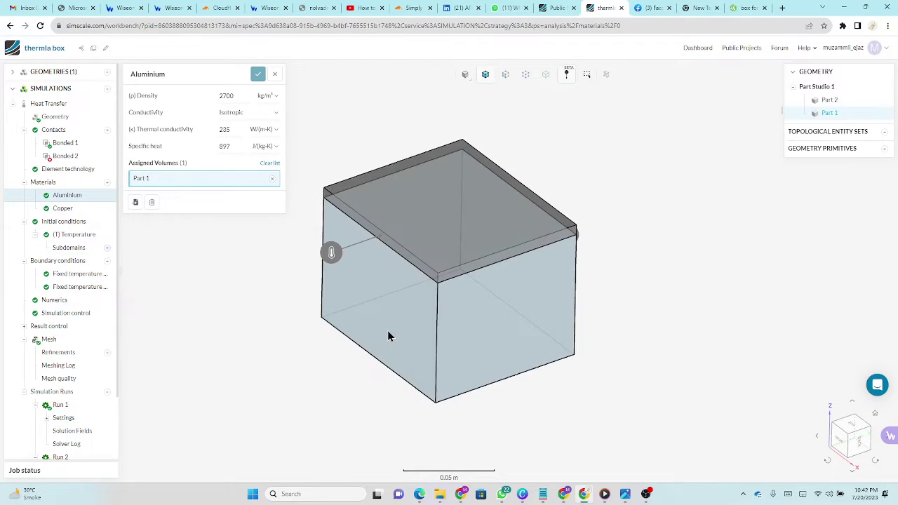
left_click(80, 210)
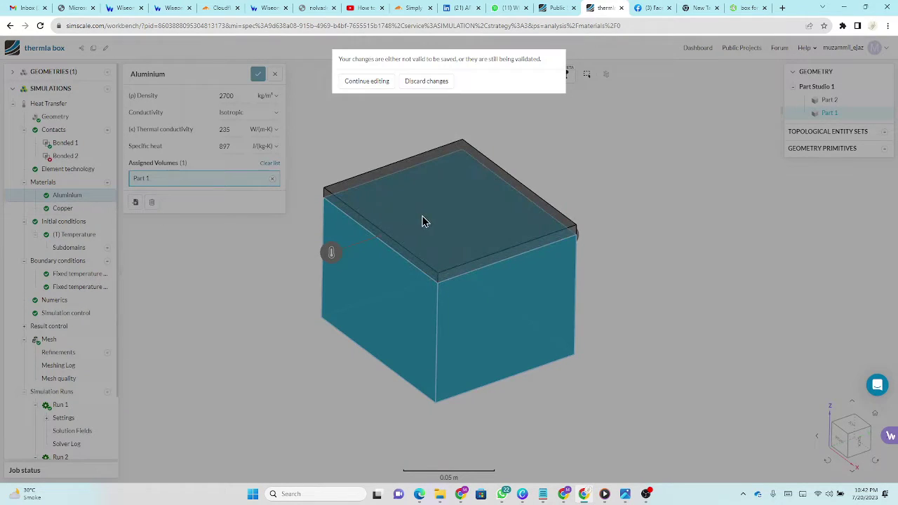
left_click(428, 81)
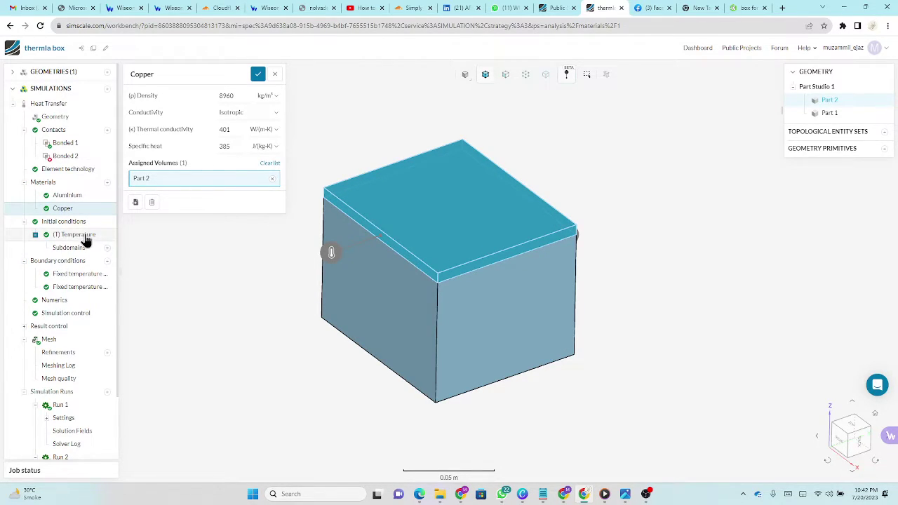
Inspect the first Fixed temperature condition and browse the available boundary condition types without adding any.
left_click(76, 274)
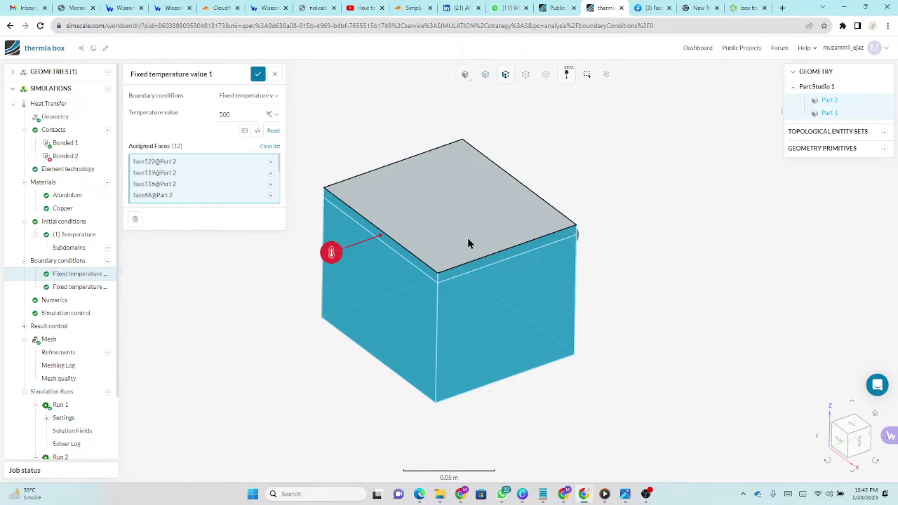
left_click(241, 98)
left_click(241, 101)
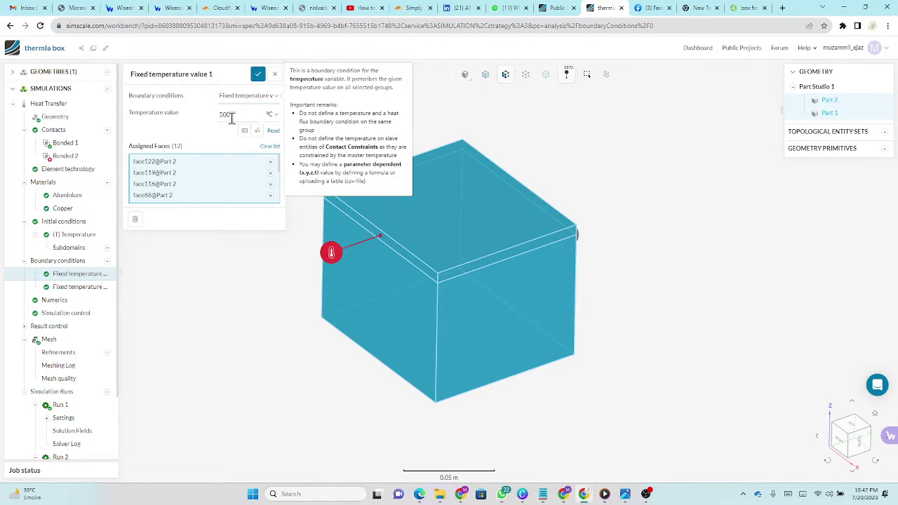
left_click(246, 96)
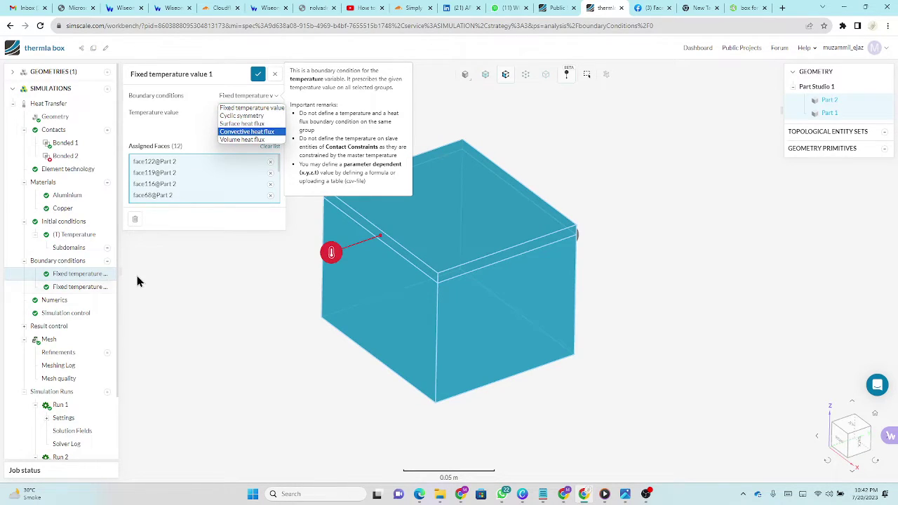
left_click(110, 258)
left_click(107, 261)
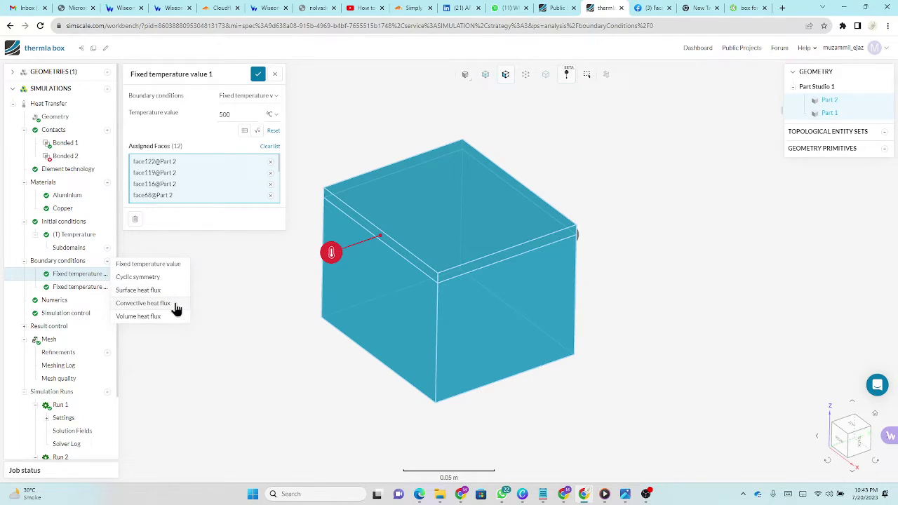
left_click(221, 306)
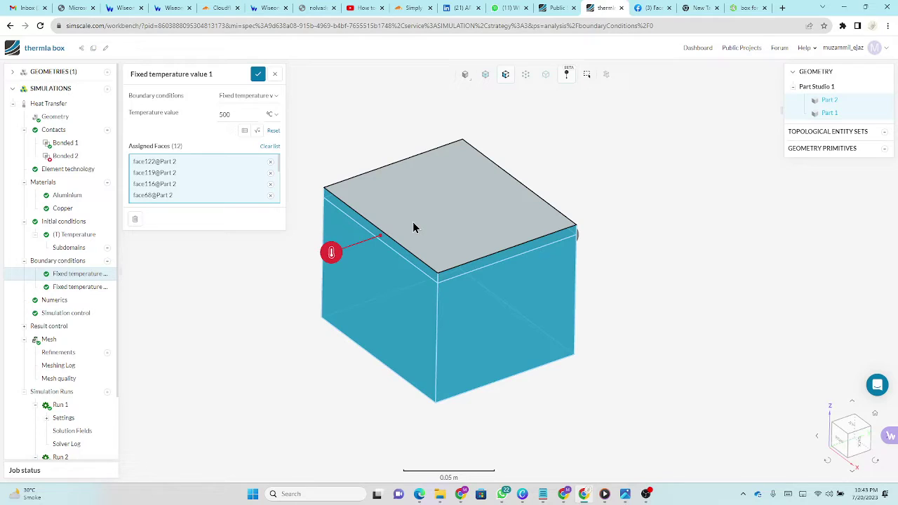
Check the second Fixed temperature condition and confirm Heat Transfer's time dependency stays Transient.
left_click(80, 287)
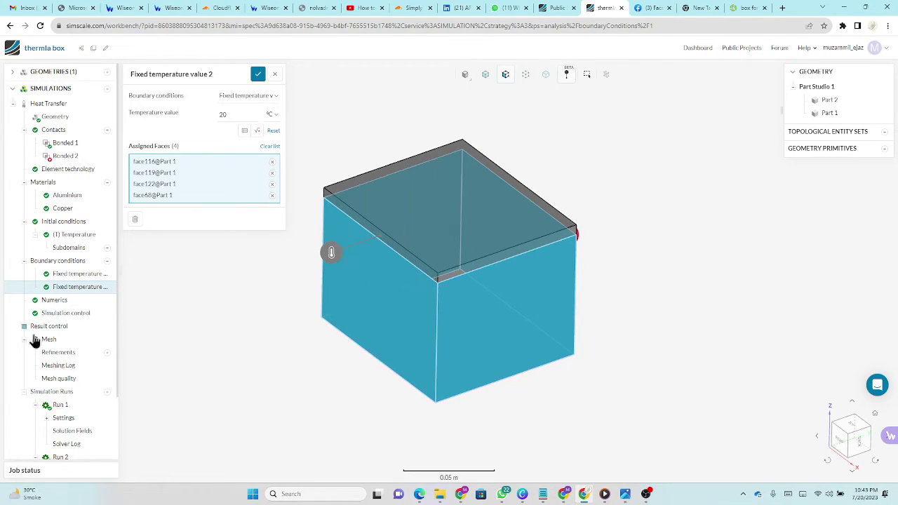
left_click(63, 105)
left_click(248, 115)
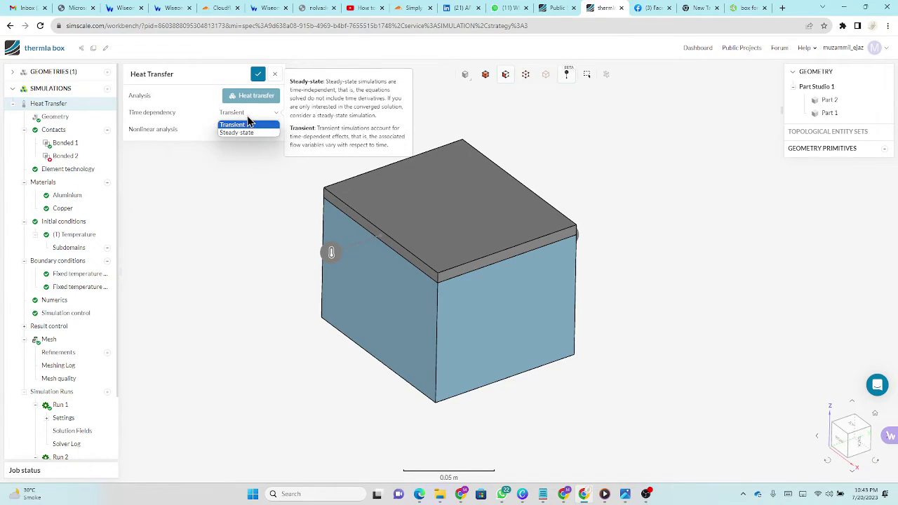
left_click(254, 124)
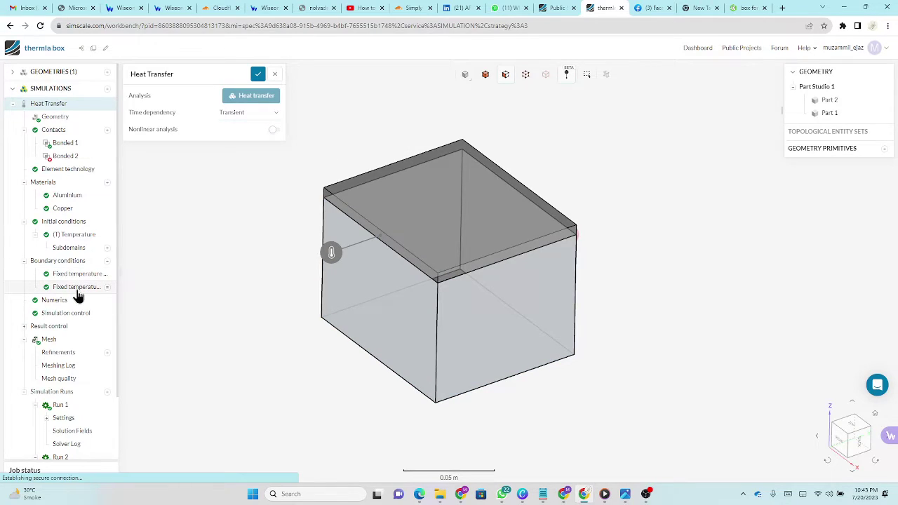
left_click(76, 287)
Orbit Mesh 3's tetrahedral box mesh in 3D, review refinement types, and start a new run.
left_click(47, 341)
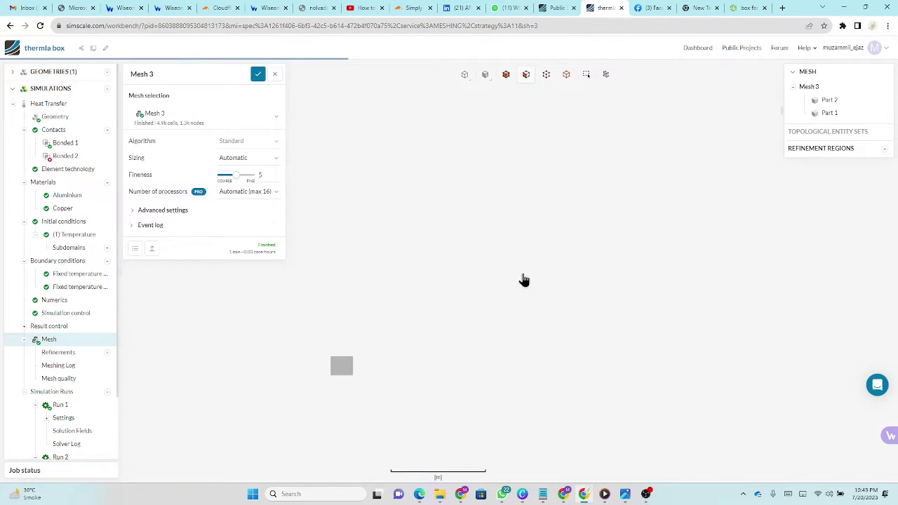
scroll(513, 337, "up", 5)
left_click_drag(513, 337, 251, 173)
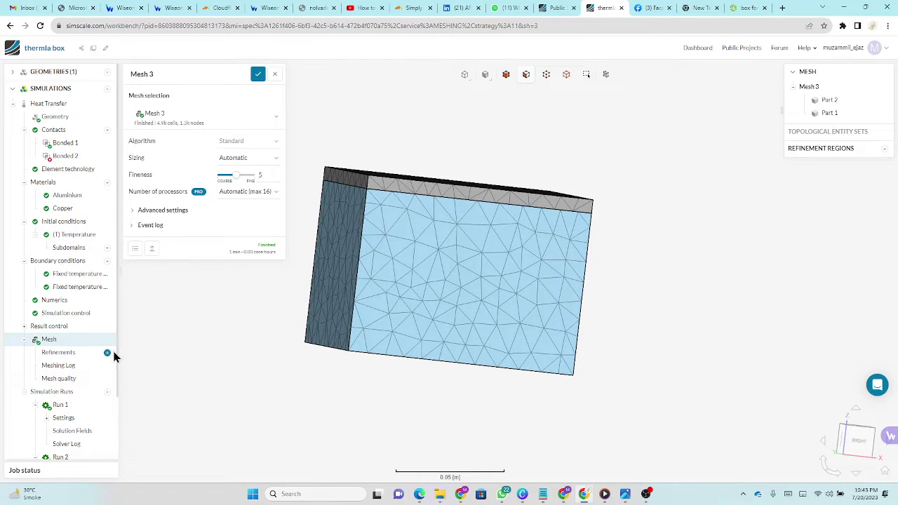
left_click_drag(455, 321, 318, 377)
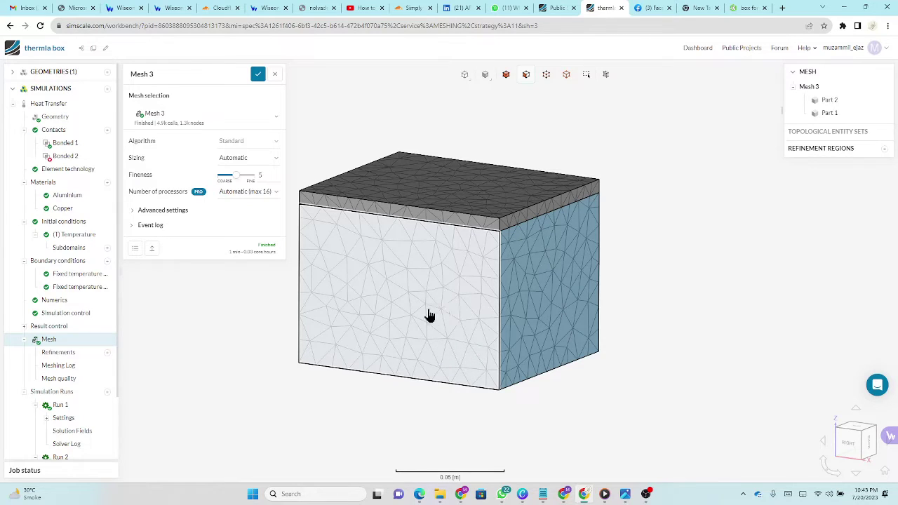
left_click(108, 353)
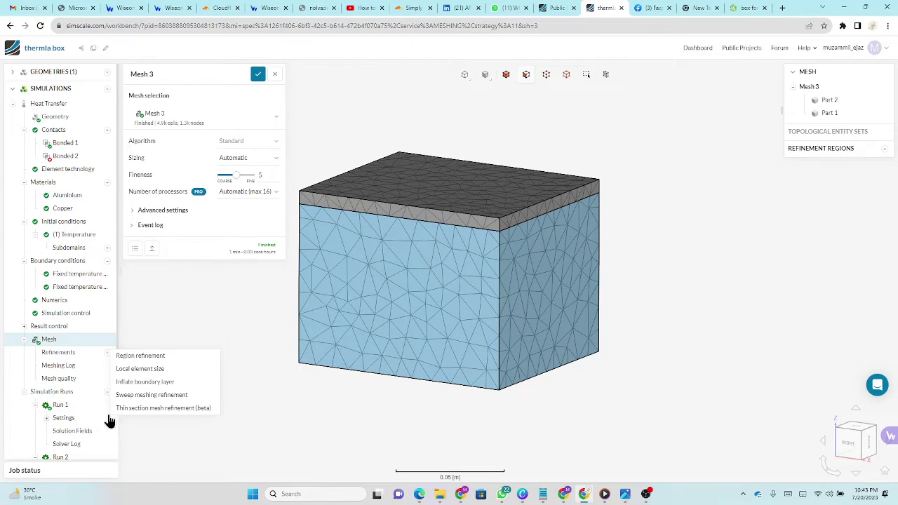
scroll(68, 374, "down", 2)
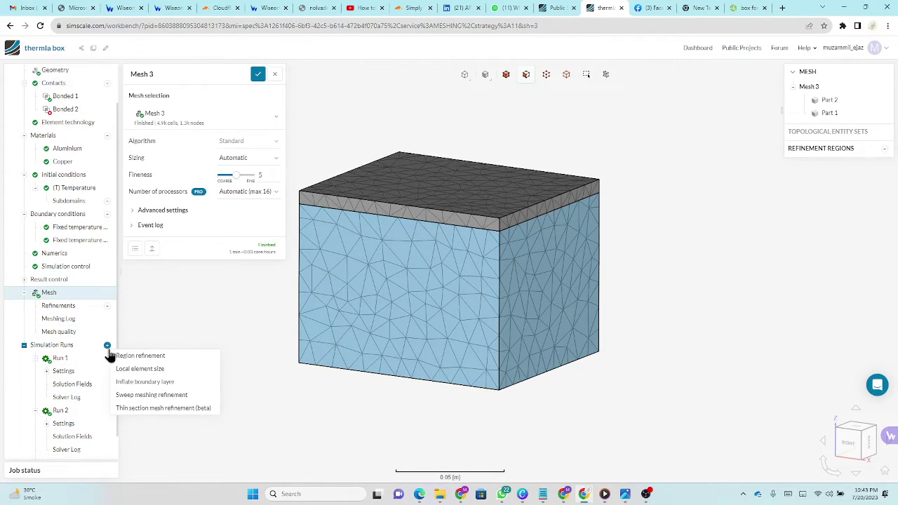
left_click(108, 346)
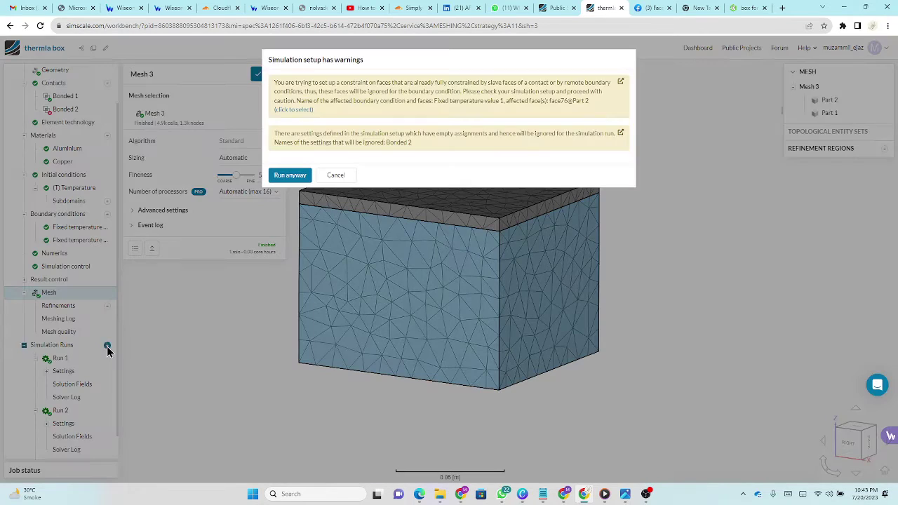
Cancel the warned run, review Run 1 and Run 2's solver log, then open Run 2's Solution Fields.
left_click(341, 176)
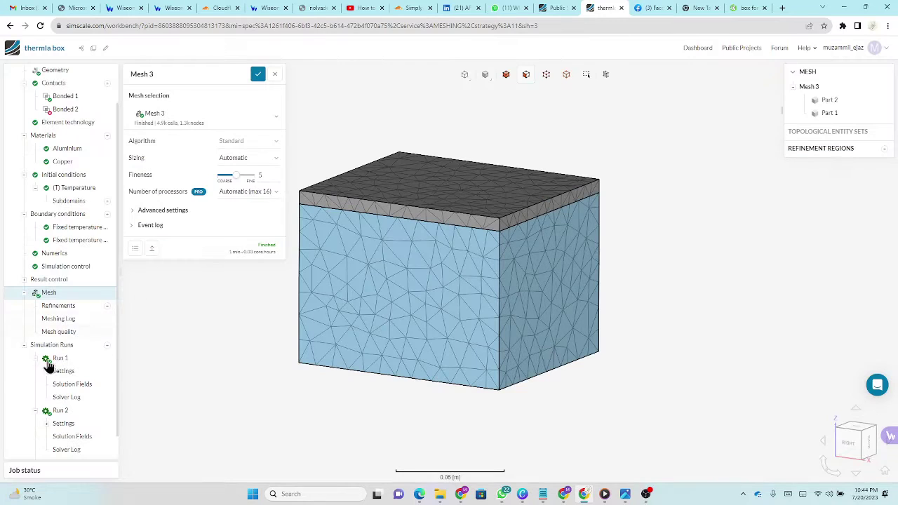
left_click(61, 360)
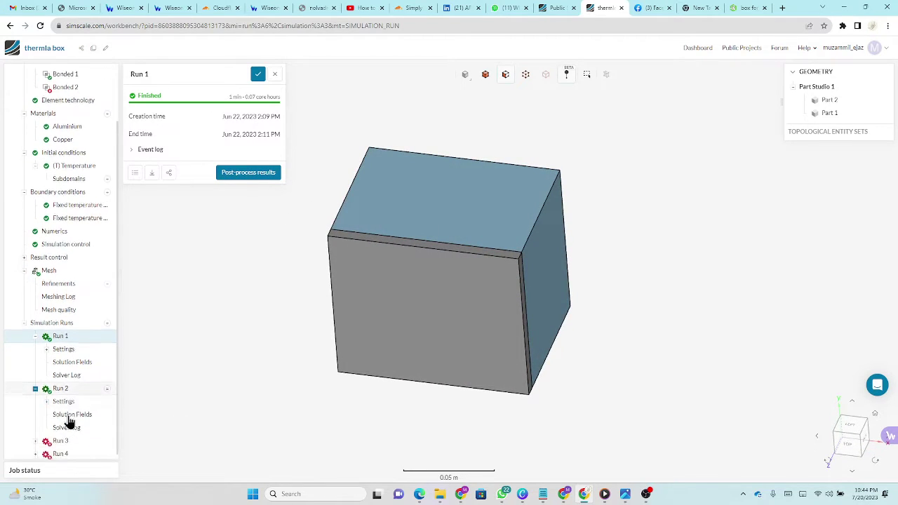
left_click(62, 383)
left_click(71, 422)
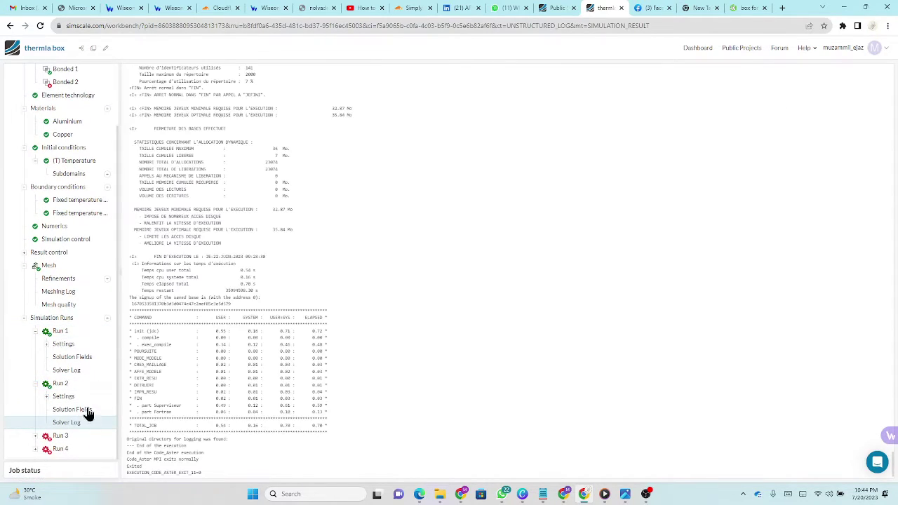
left_click(61, 383)
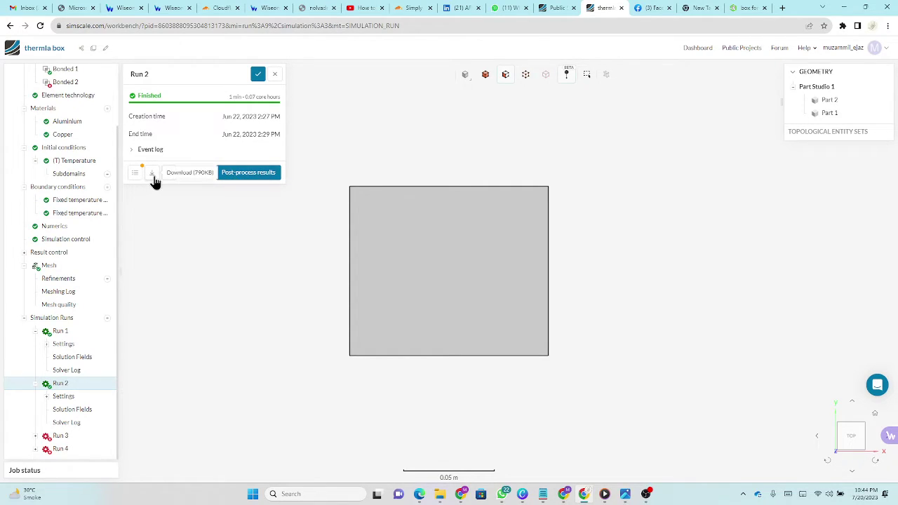
left_click(255, 174)
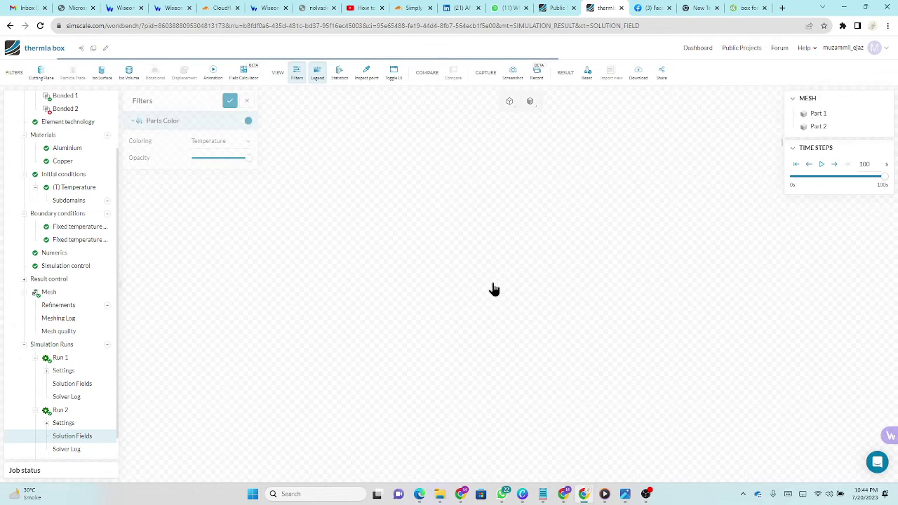
Orbit Run 2's temperature result, graded 500 °C top to 487.3 °C bottom, then bring OBS forward.
left_click_drag(539, 409, 527, 371)
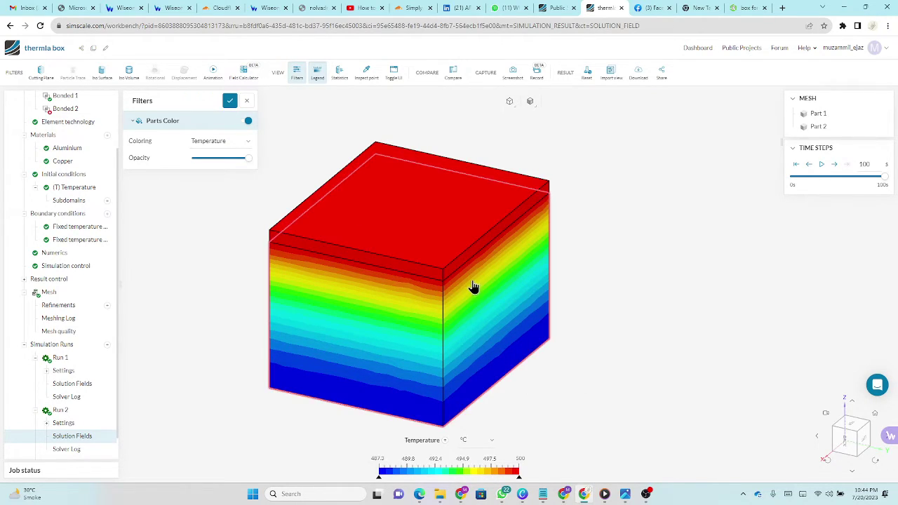
left_click_drag(583, 389, 307, 114)
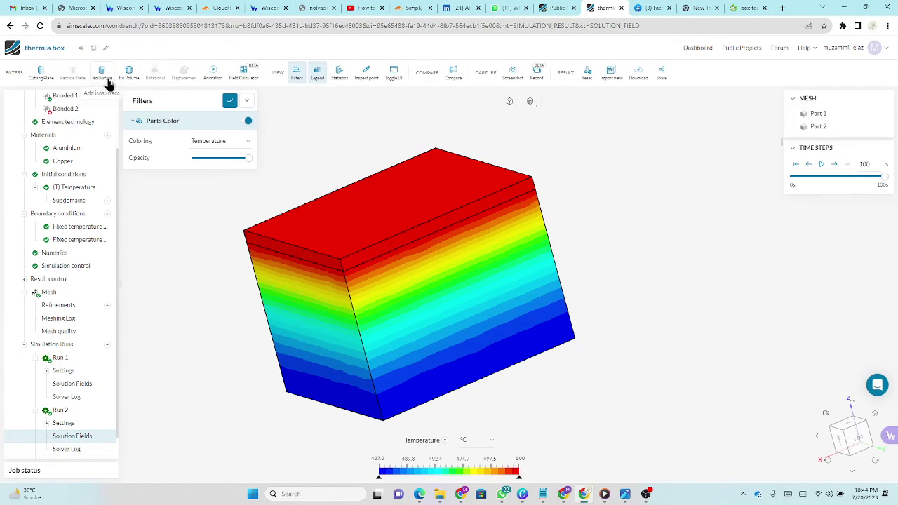
left_click_drag(236, 317, 296, 341)
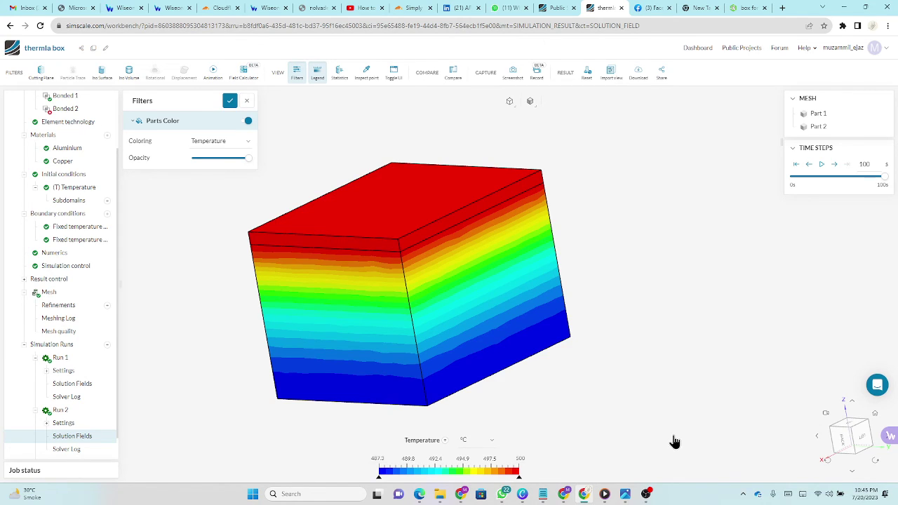
left_click(647, 494)
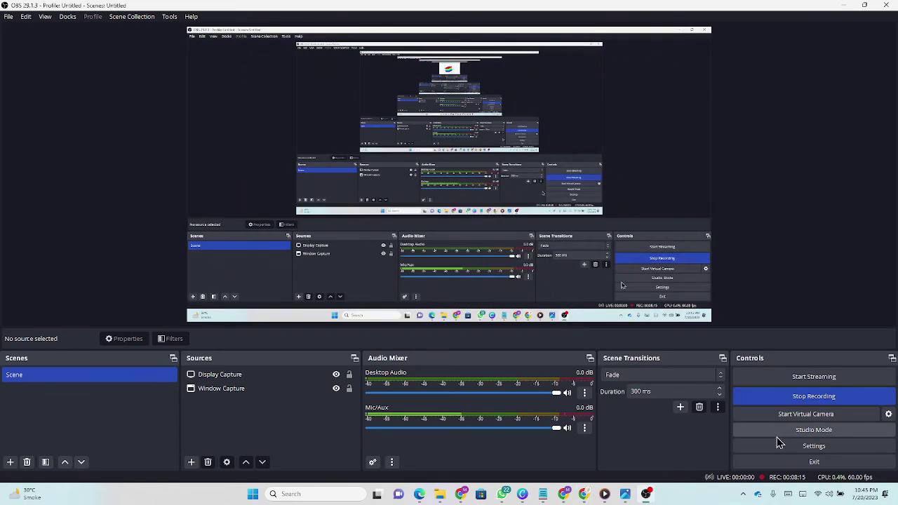